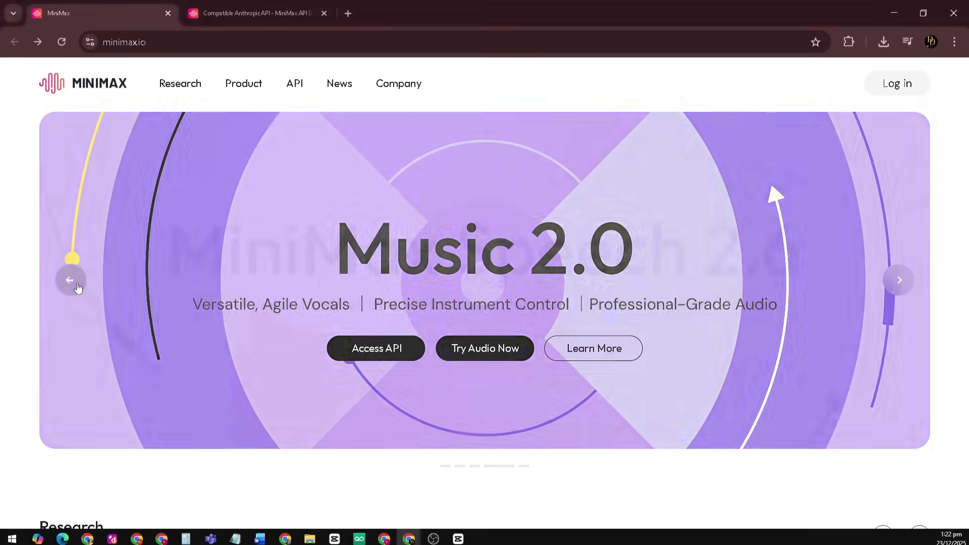
- Step the homepage banner back to the MiniMax M2.1 slide
click(71, 281)
click(76, 285)
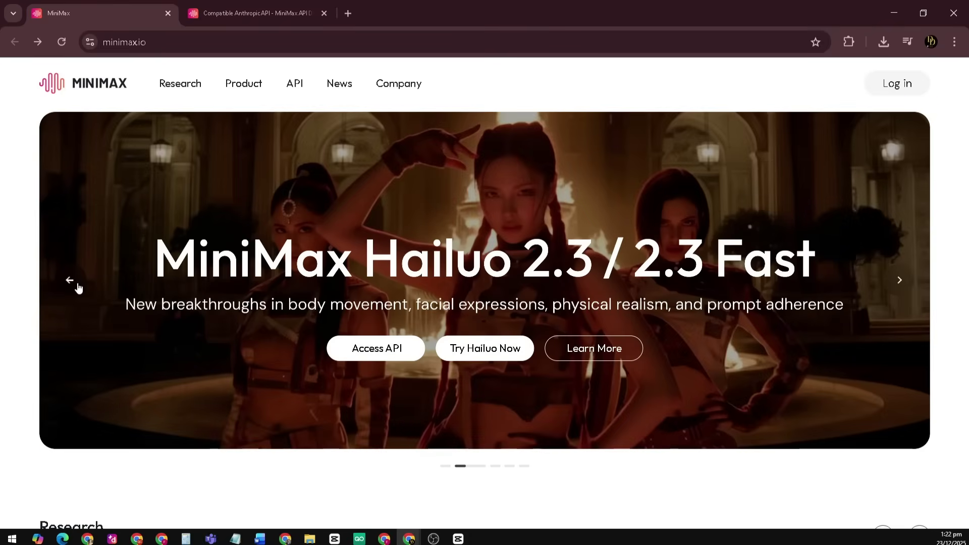
click(76, 284)
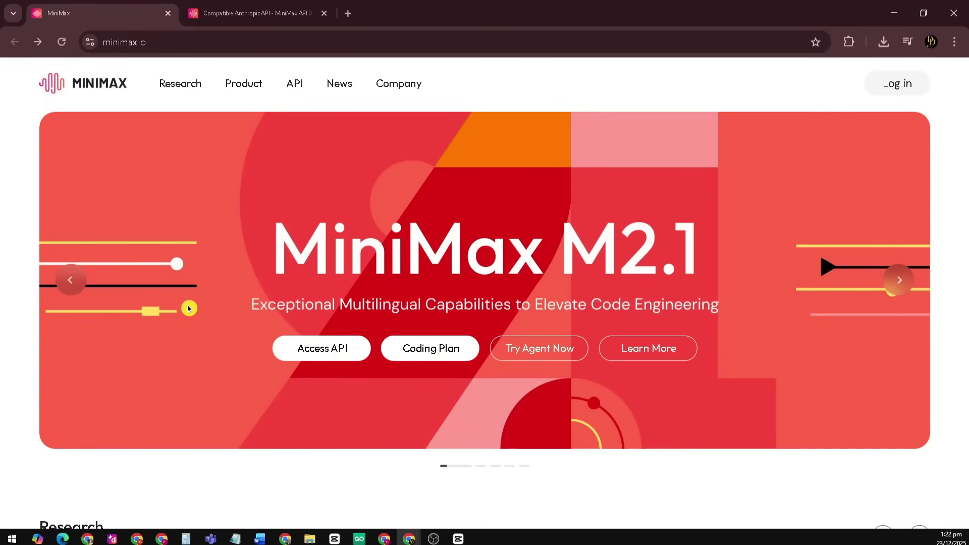
- Scroll the MiniMax homepage and show the next research model cards
scroll(189, 309, down, 7)
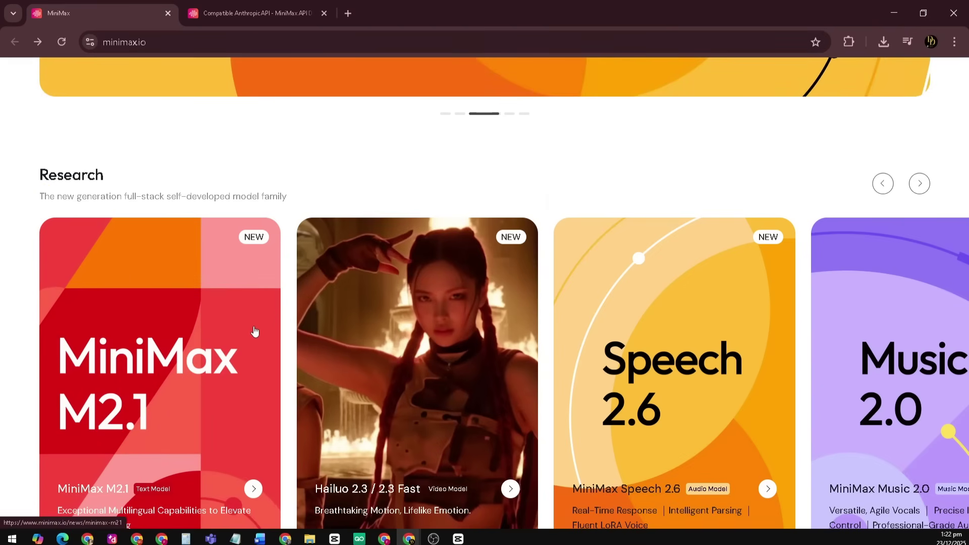
scroll(212, 341, down, 3)
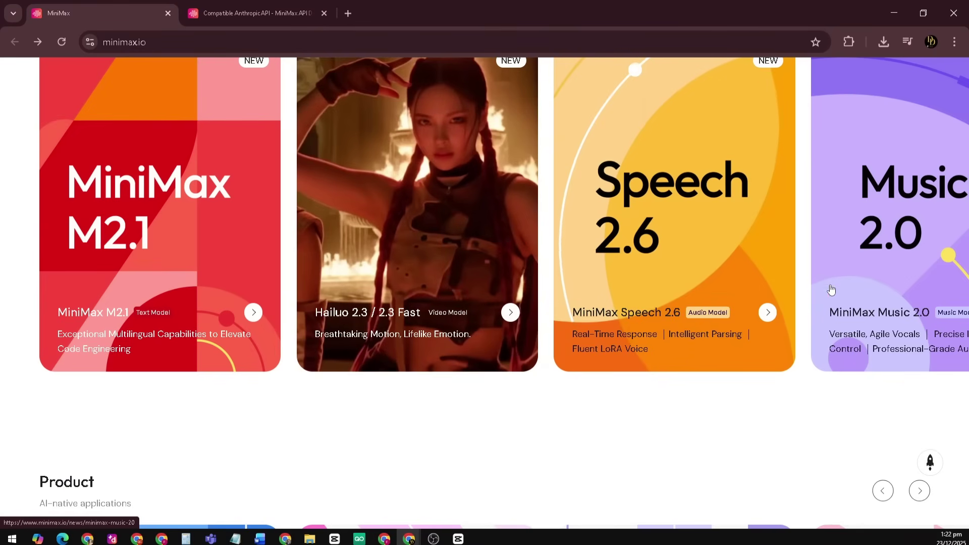
scroll(807, 288, up, 3)
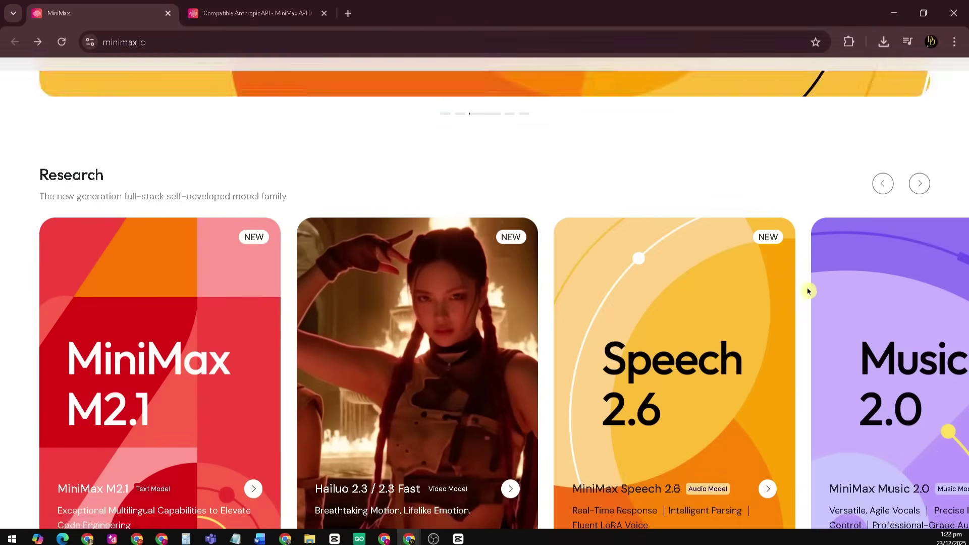
click(920, 184)
scroll(759, 313, down, 10)
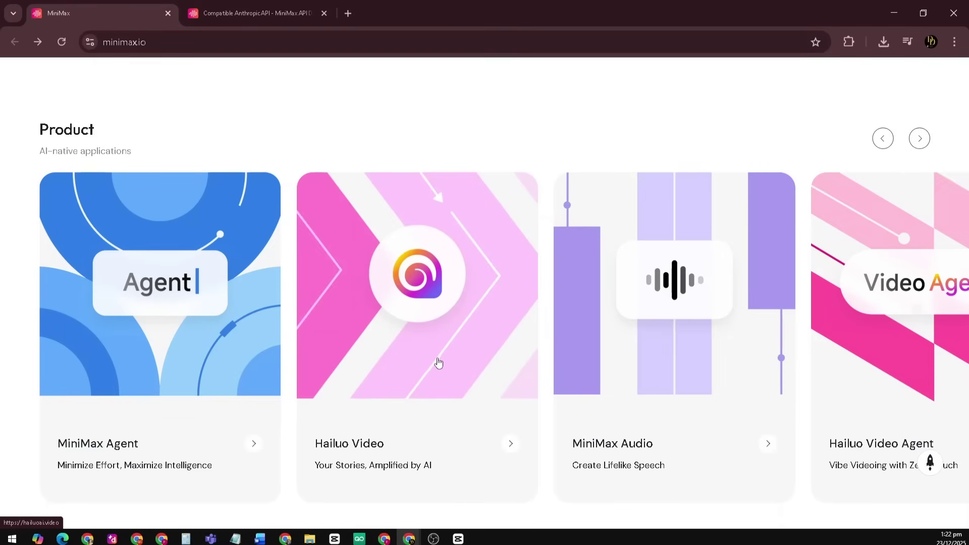
- Go to the Compatible Anthropic API docs and scroll to the Streaming Response example
click(292, 13)
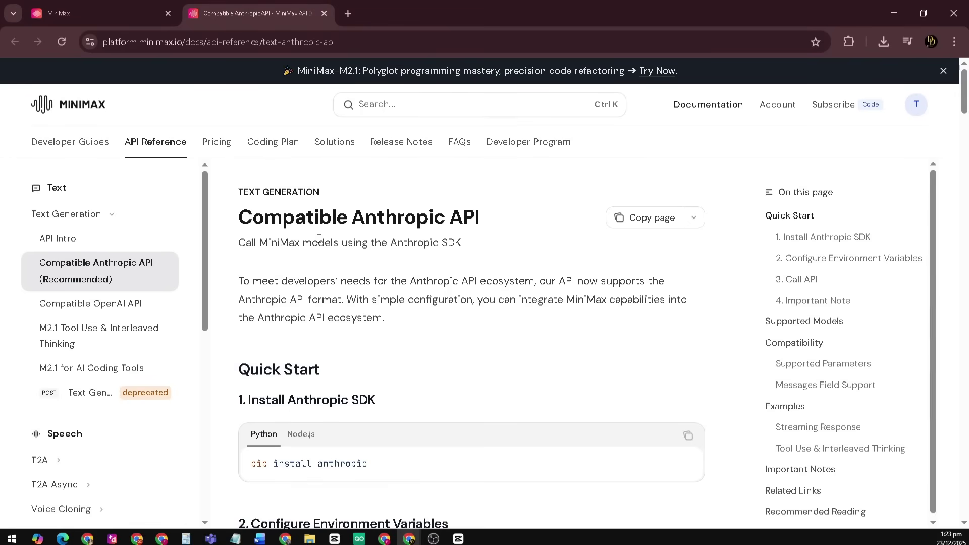
scroll(319, 239, down, 6)
scroll(319, 241, down, 3)
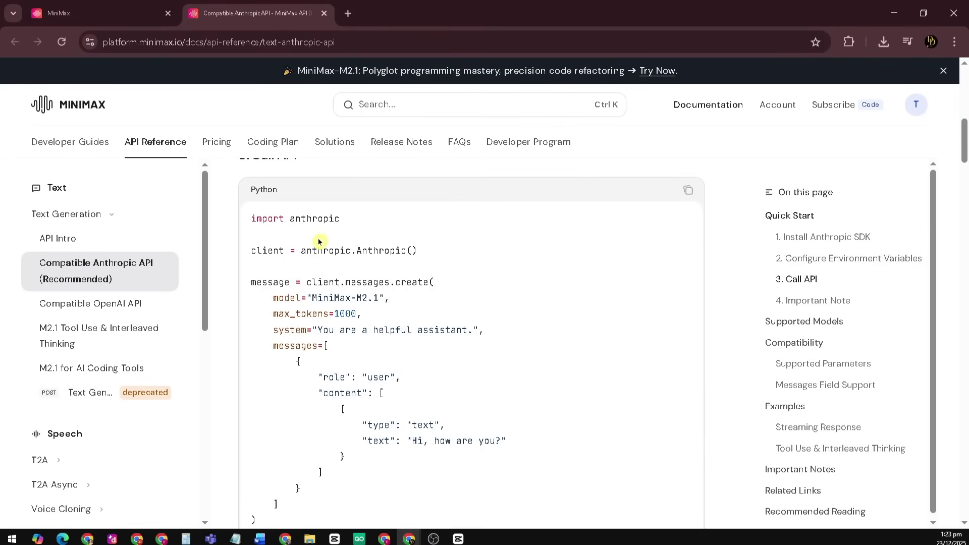
scroll(319, 241, down, 12)
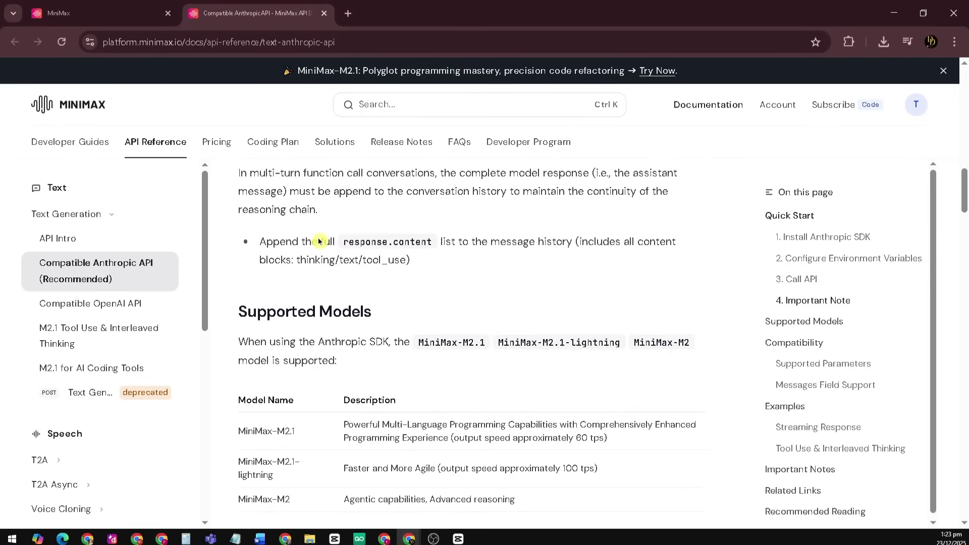
scroll(319, 239, down, 12)
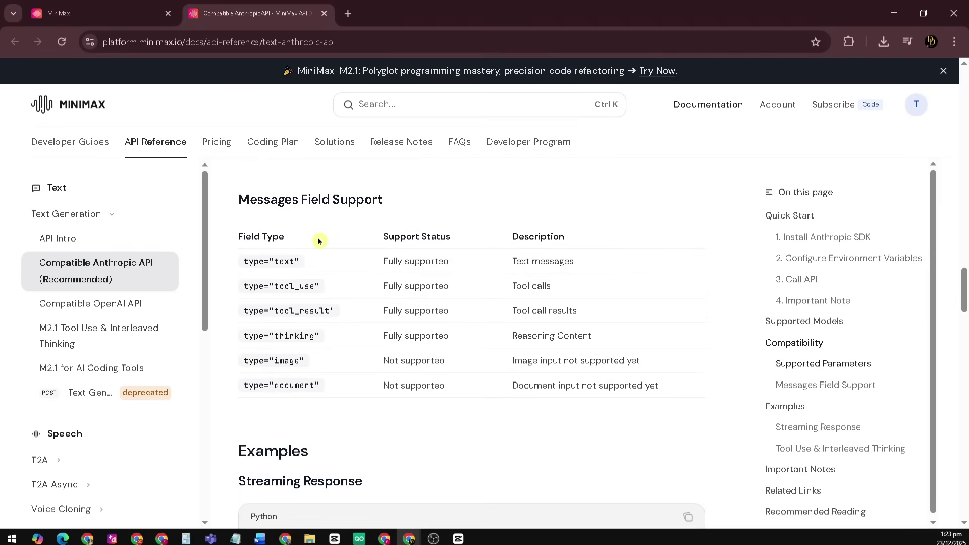
scroll(319, 241, down, 3)
scroll(320, 240, down, 3)
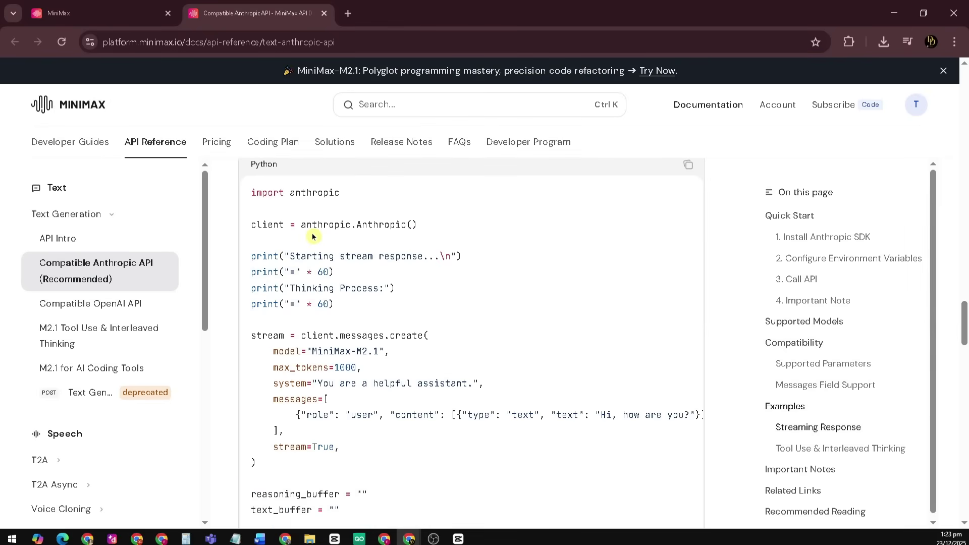
- Go back to the MiniMax homepage and open the full More News listing
click(127, 12)
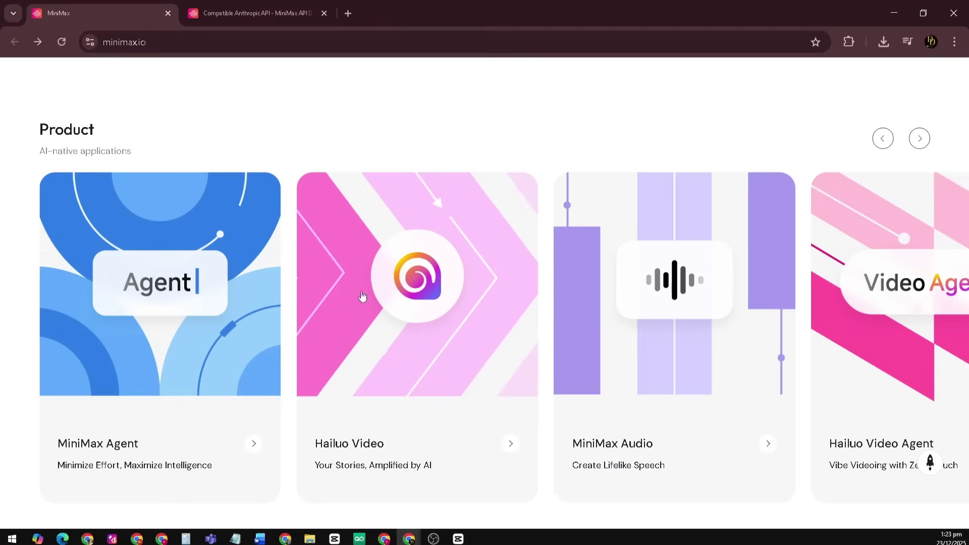
scroll(286, 294, down, 3)
scroll(286, 294, down, 6)
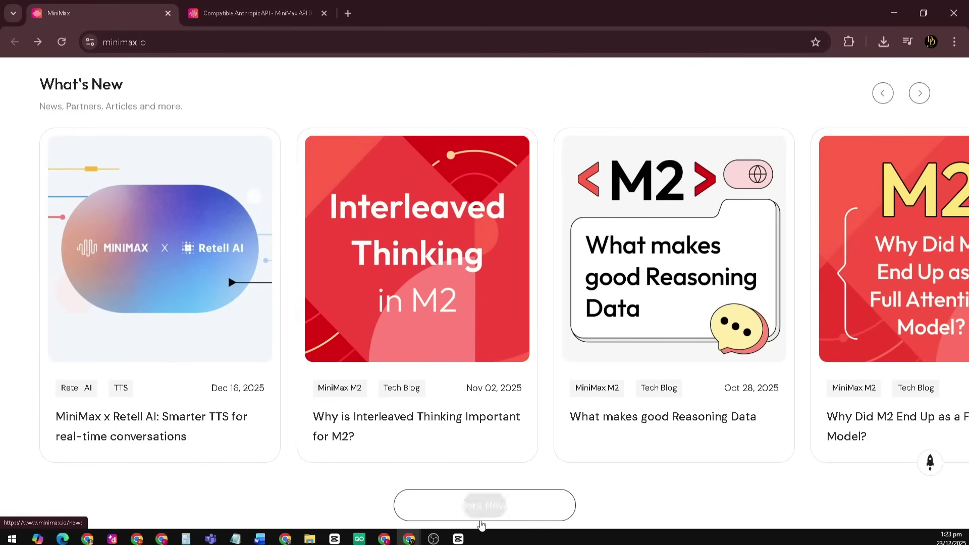
click(481, 513)
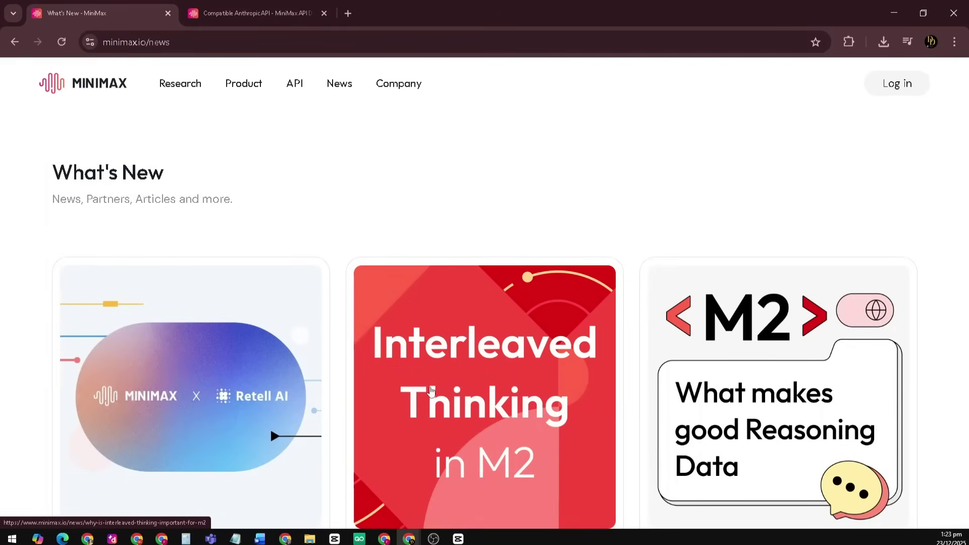
- Browse the news list, then open and scroll through the Company About Us page
scroll(701, 404, down, 10)
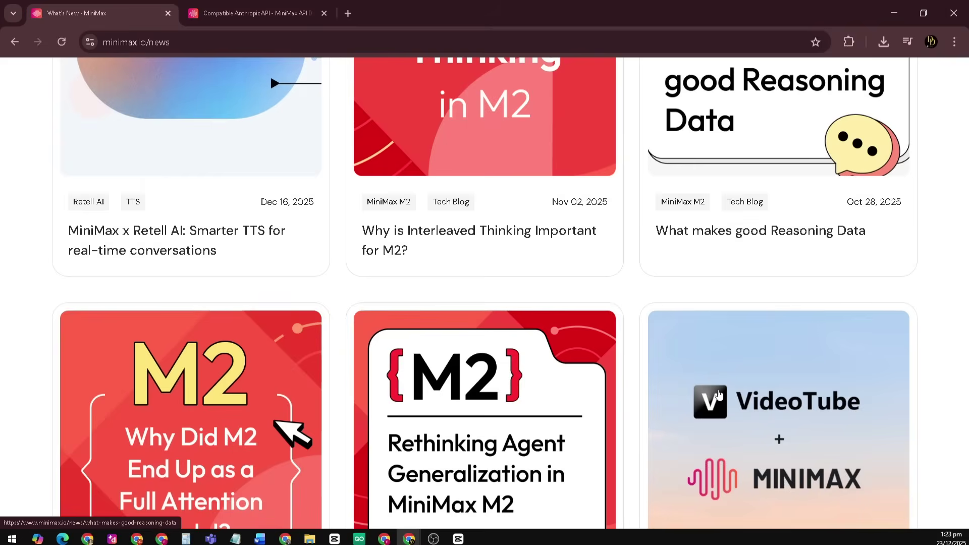
scroll(712, 393, down, 3)
scroll(710, 391, up, 14)
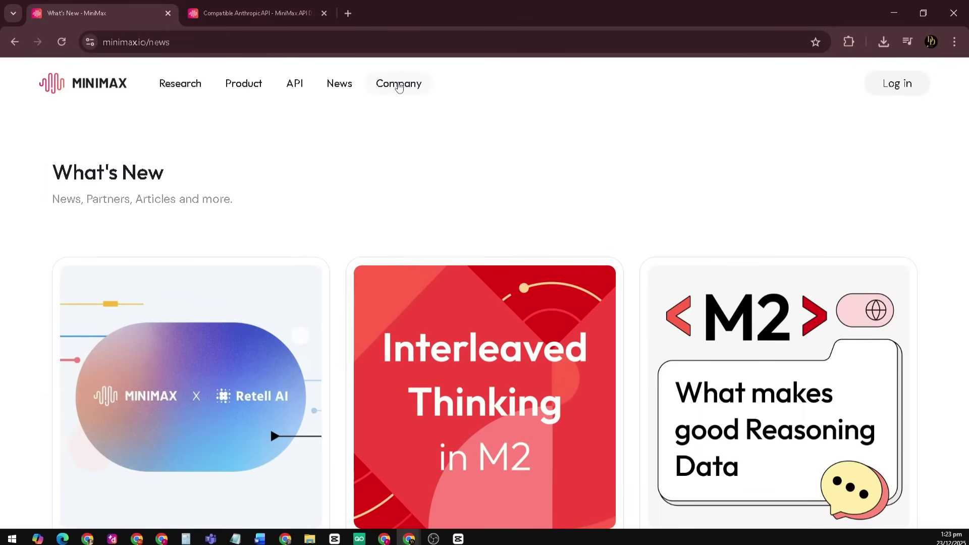
click(400, 87)
scroll(343, 298, down, 3)
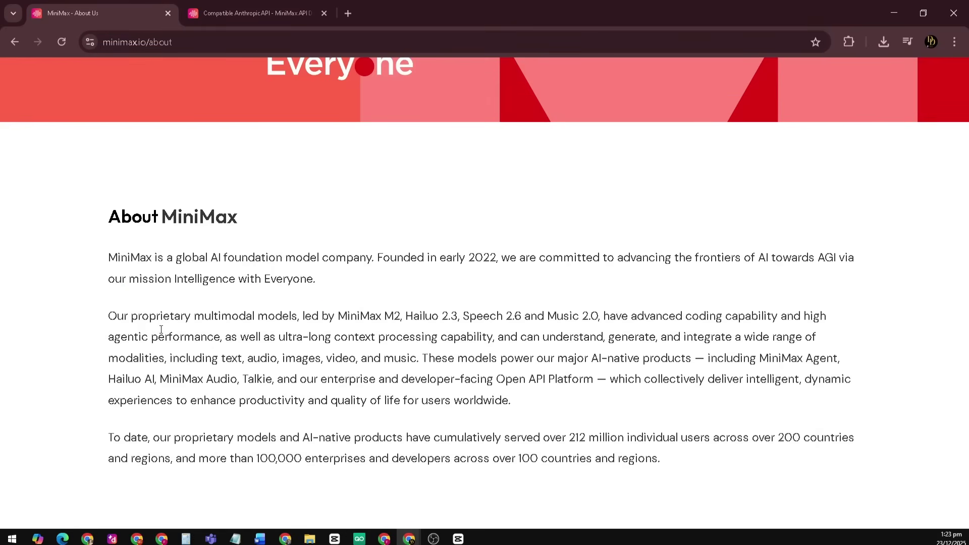
scroll(163, 331, down, 3)
scroll(163, 332, down, 3)
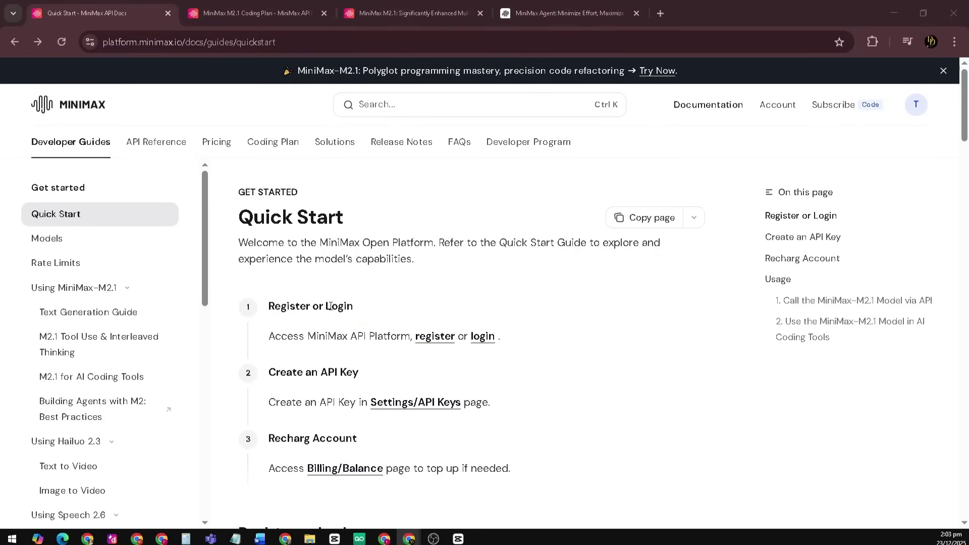
scroll(339, 303, down, 7)
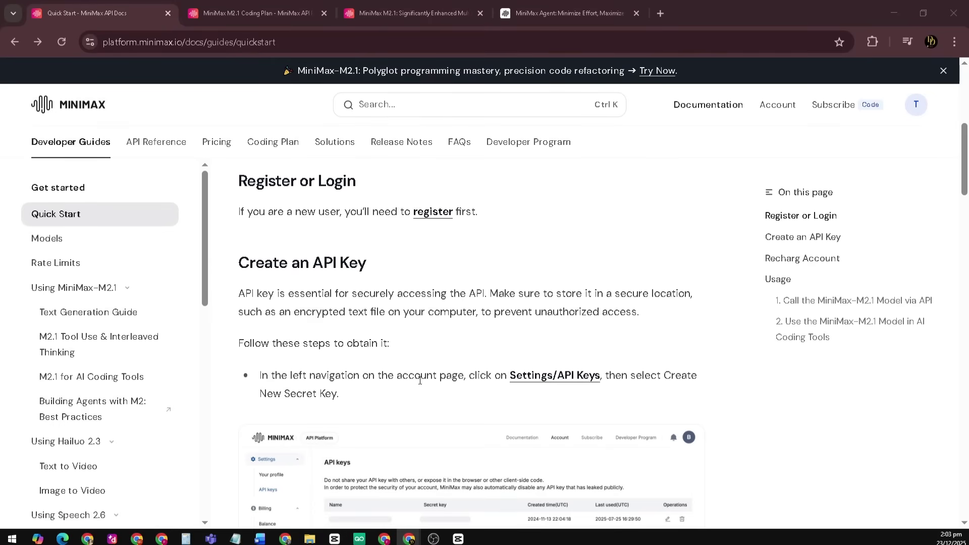
scroll(419, 377, down, 3)
scroll(433, 375, down, 3)
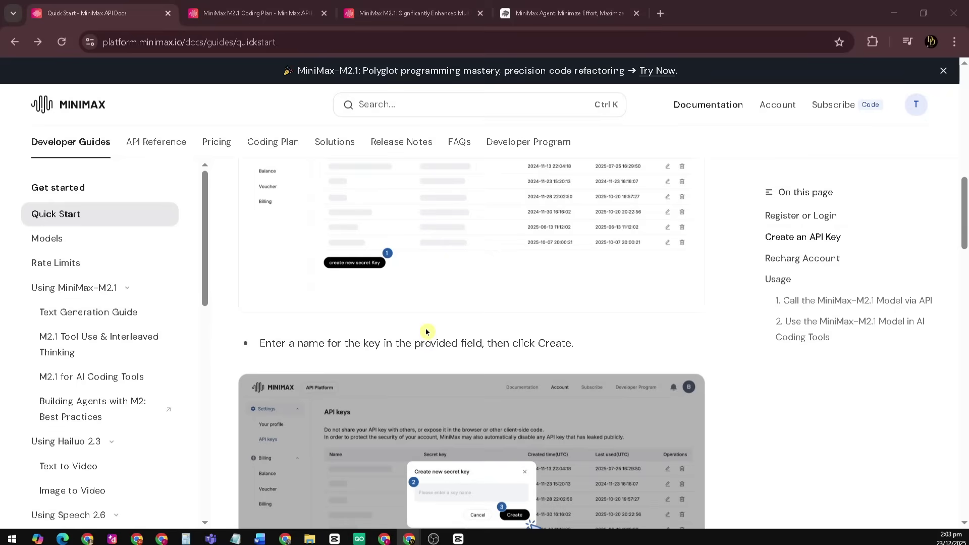
scroll(427, 332, down, 3)
scroll(427, 326, down, 9)
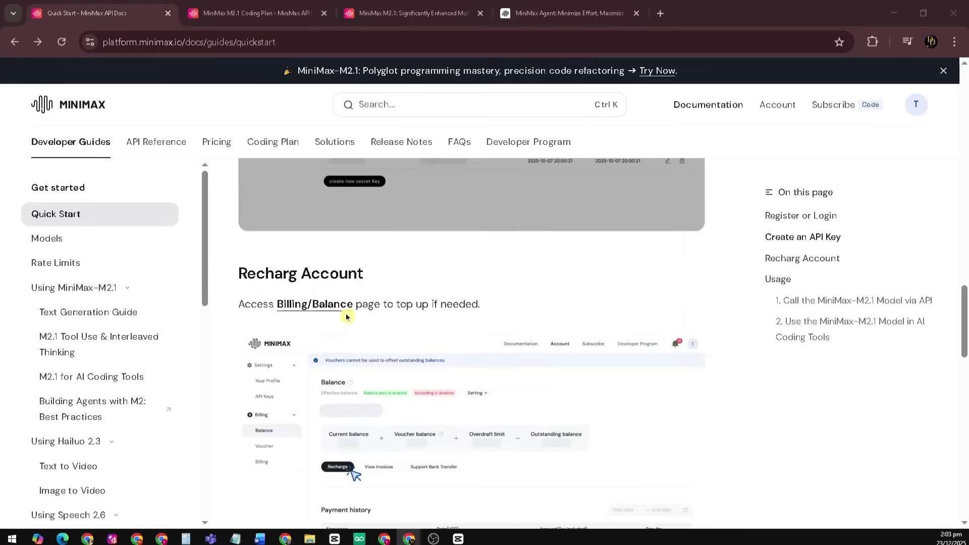
scroll(400, 344, down, 3)
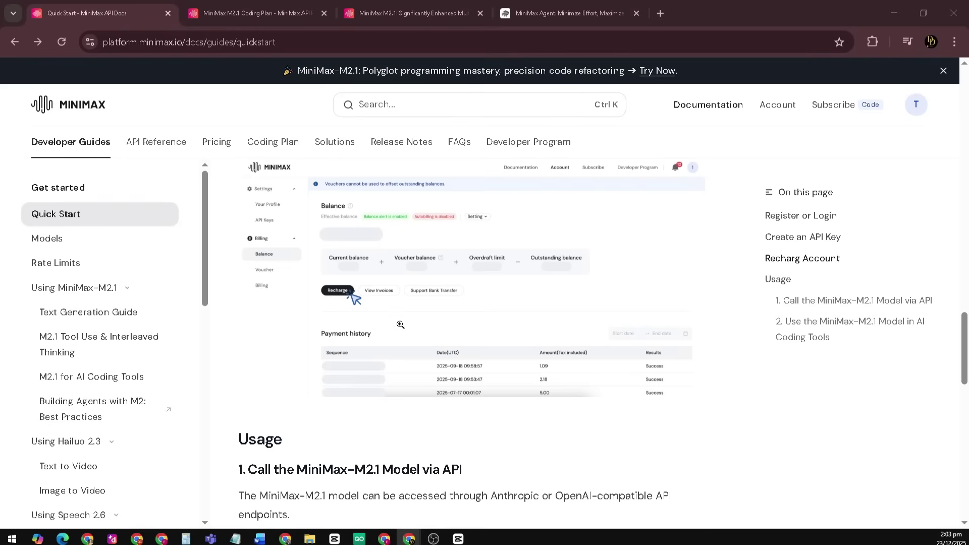
scroll(389, 358, down, 3)
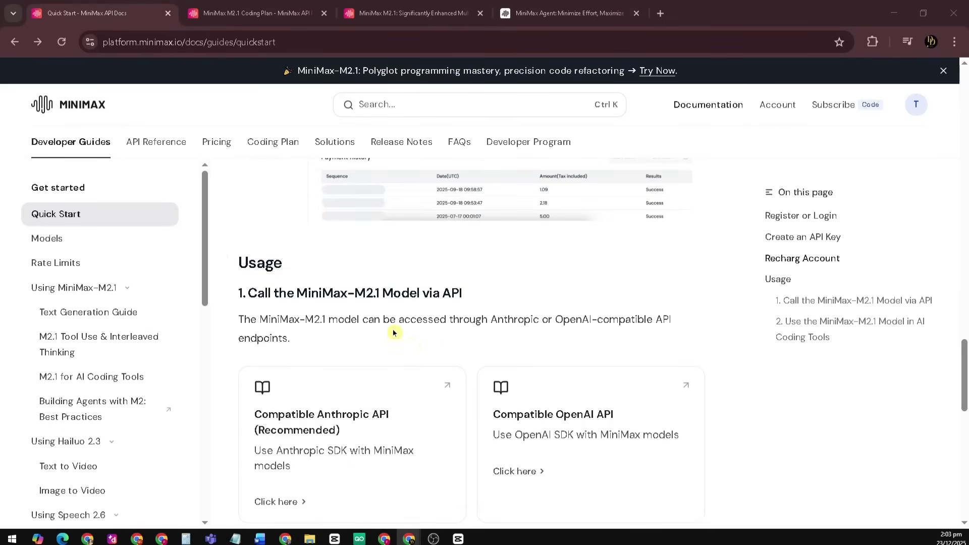
scroll(422, 352, down, 3)
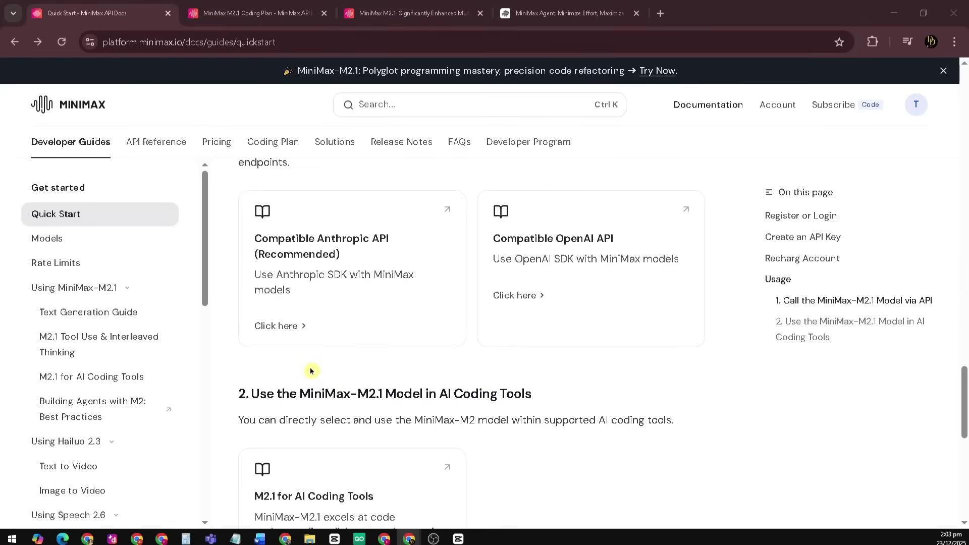
- Collapse the Using MiniMax-M2.1 section and open the MiniMax-M2.1 Text Generation Guide
click(127, 293)
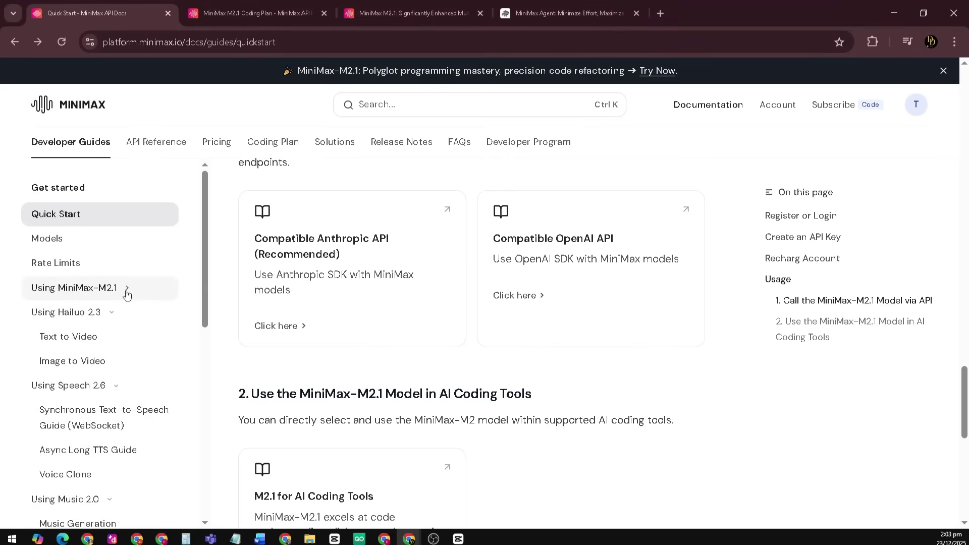
click(127, 294)
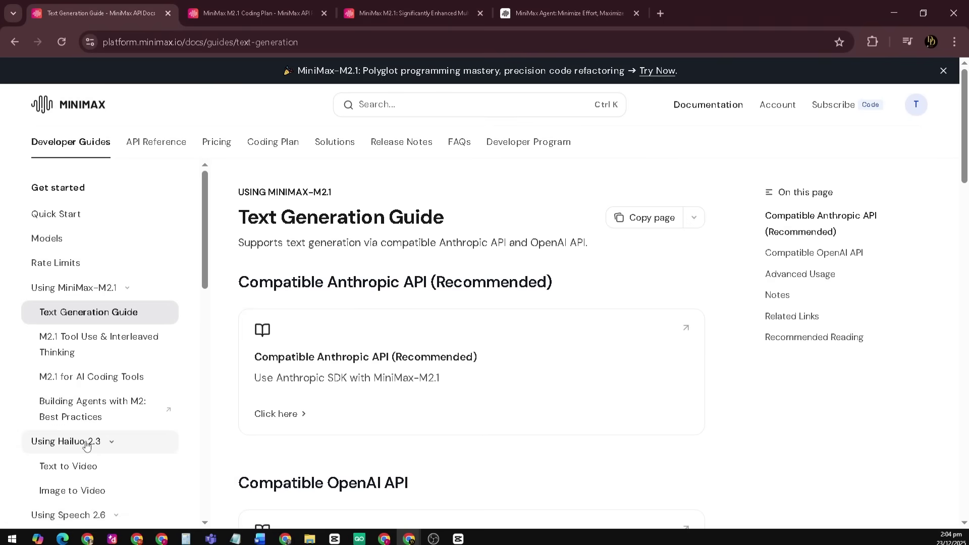
scroll(85, 394, down, 3)
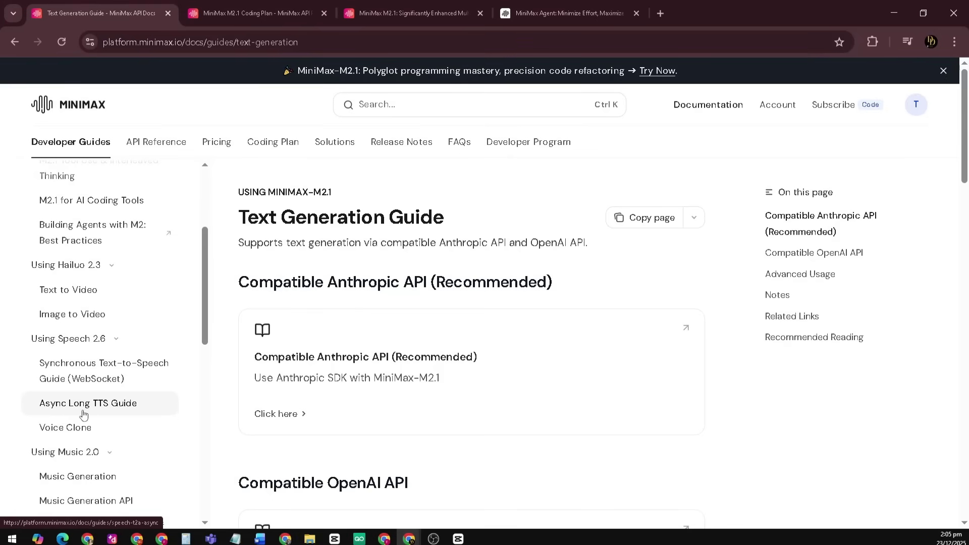
scroll(96, 399, down, 6)
scroll(89, 303, up, 3)
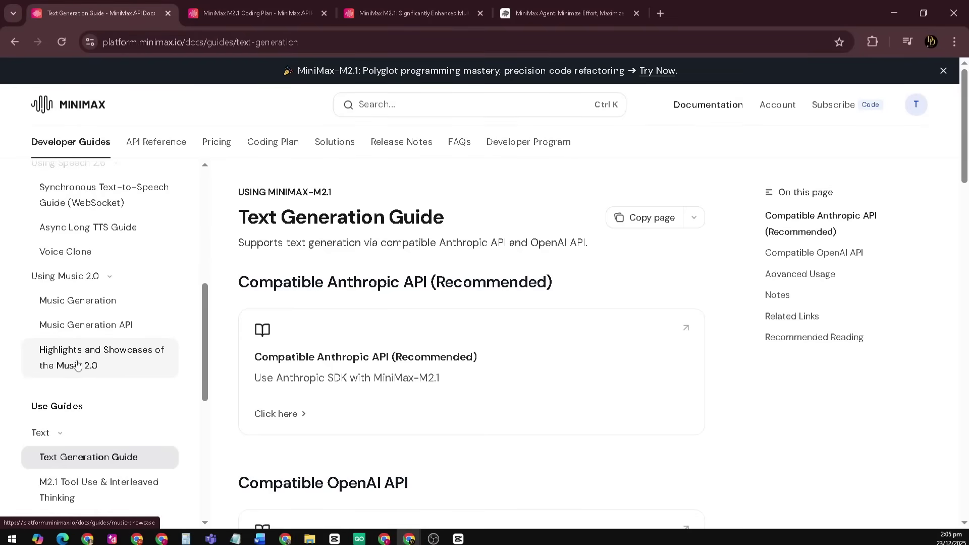
scroll(95, 366, down, 3)
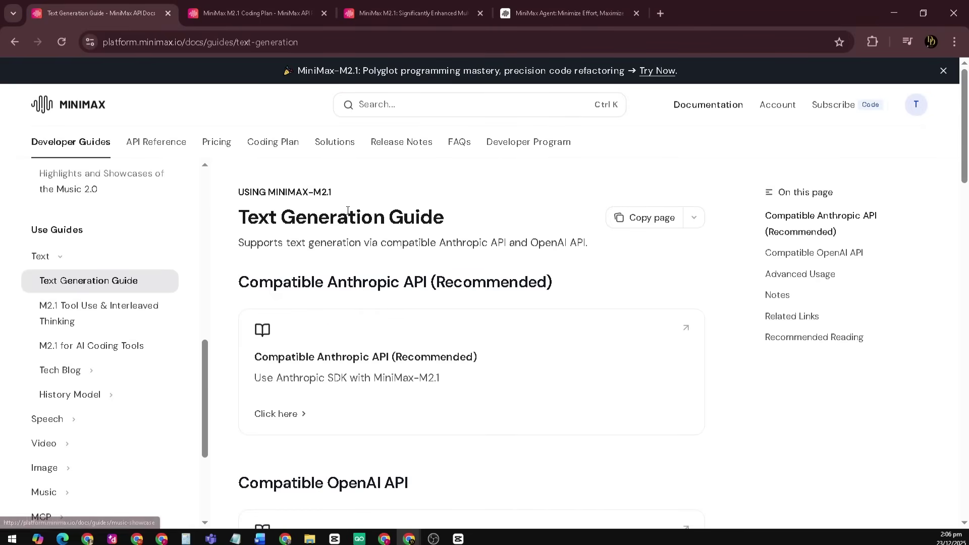
scroll(305, 293, down, 20)
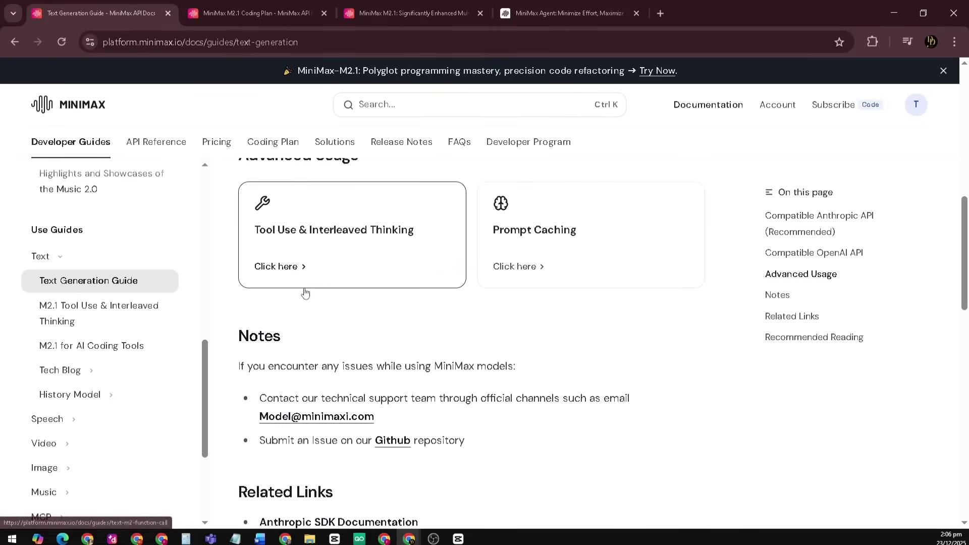
scroll(305, 292, down, 6)
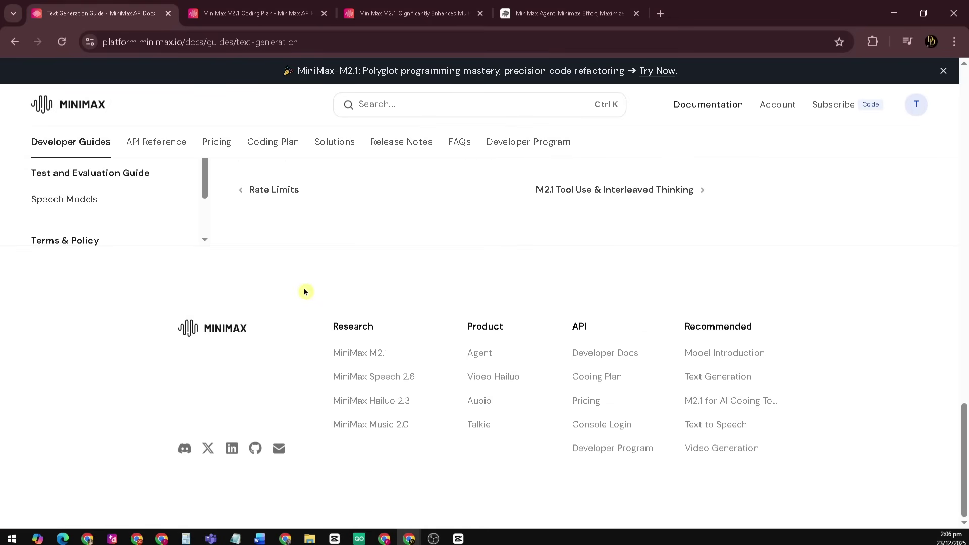
scroll(305, 292, up, 3)
scroll(305, 292, up, 3)
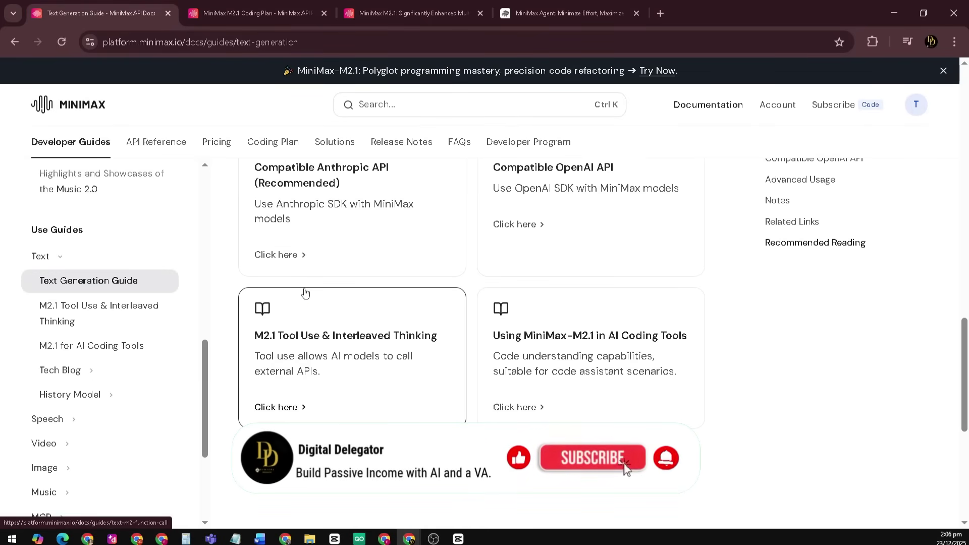
scroll(306, 292, up, 3)
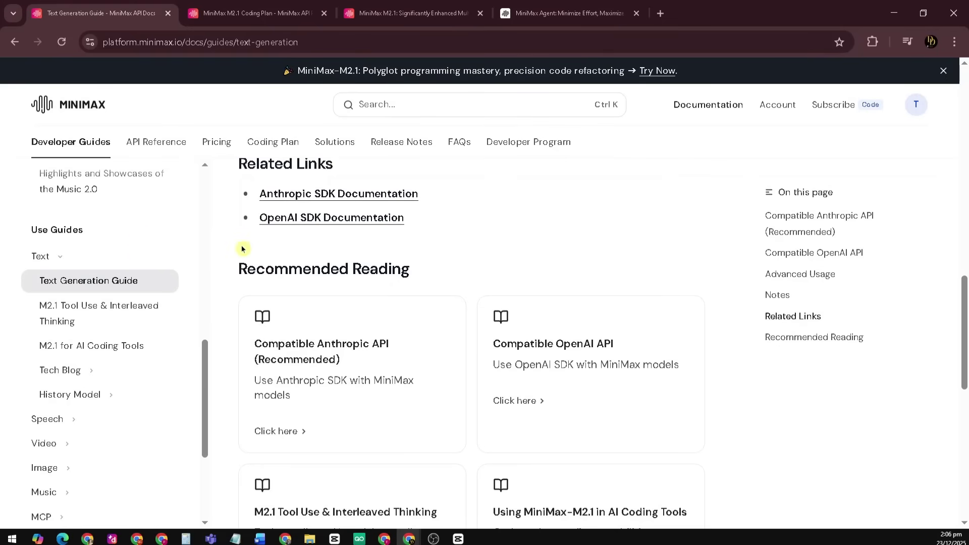
scroll(446, 255, down, 10)
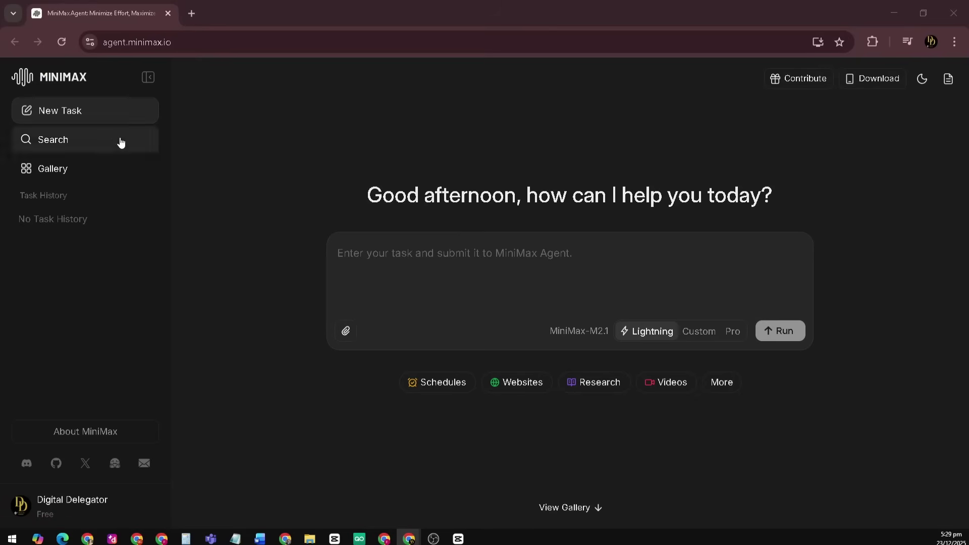
click(351, 255)
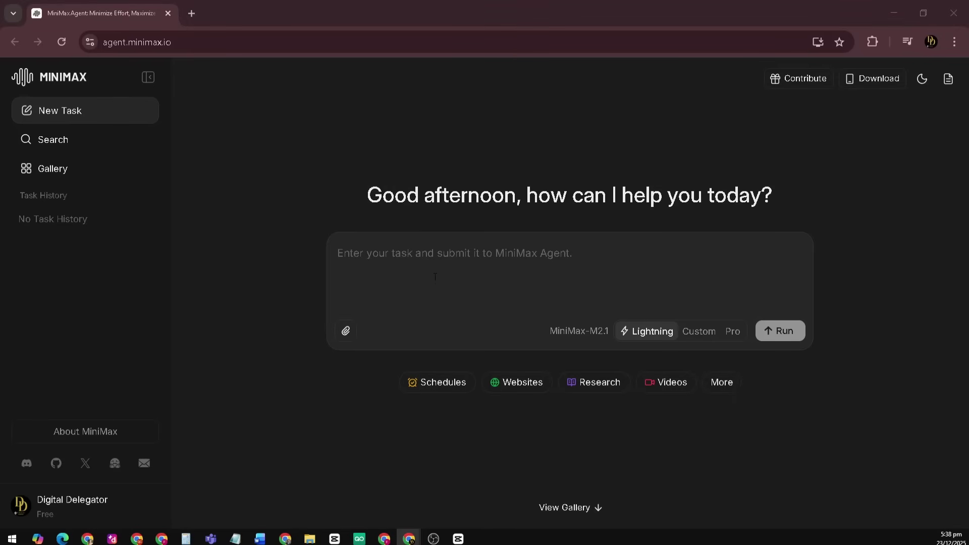
- Paste the LEGO pagoda prompt, adding '- Clean, colorful LEGO brick style' and '- Explain how to view or render it digitally'
click(419, 257)
key(ctrl+v)
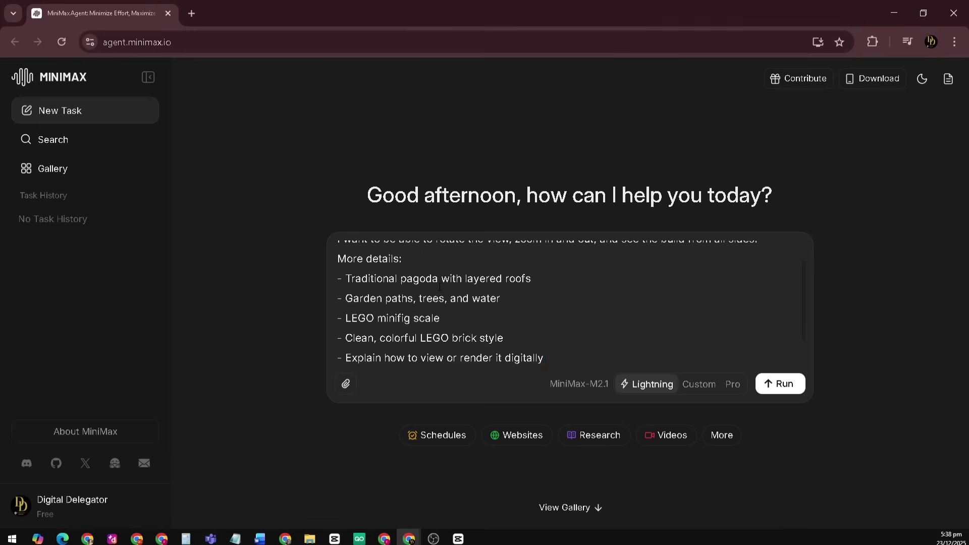
scroll(441, 288, up, 1)
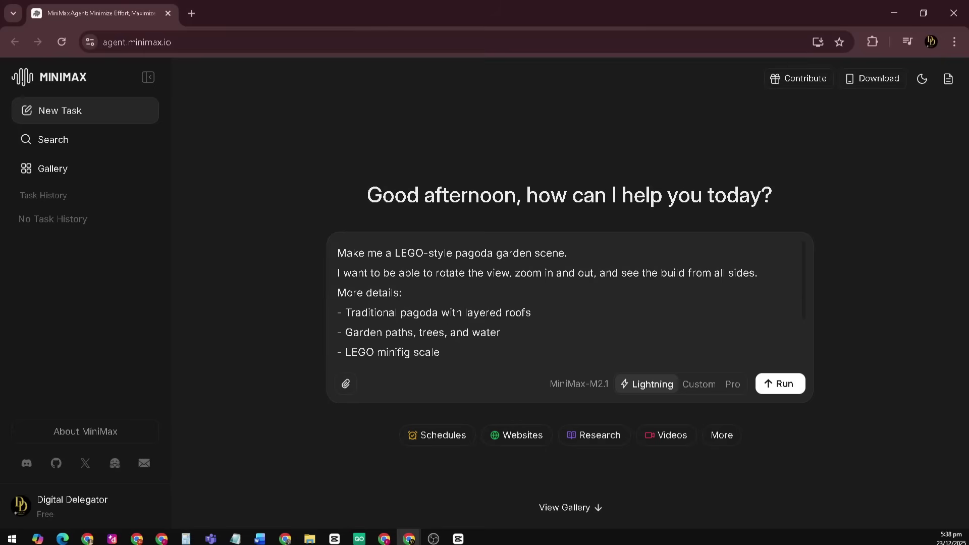
key(Return)
text(- Clean, colorful LEGO brick style)
key(Return)
text(- Explain how to view or render it digitally)
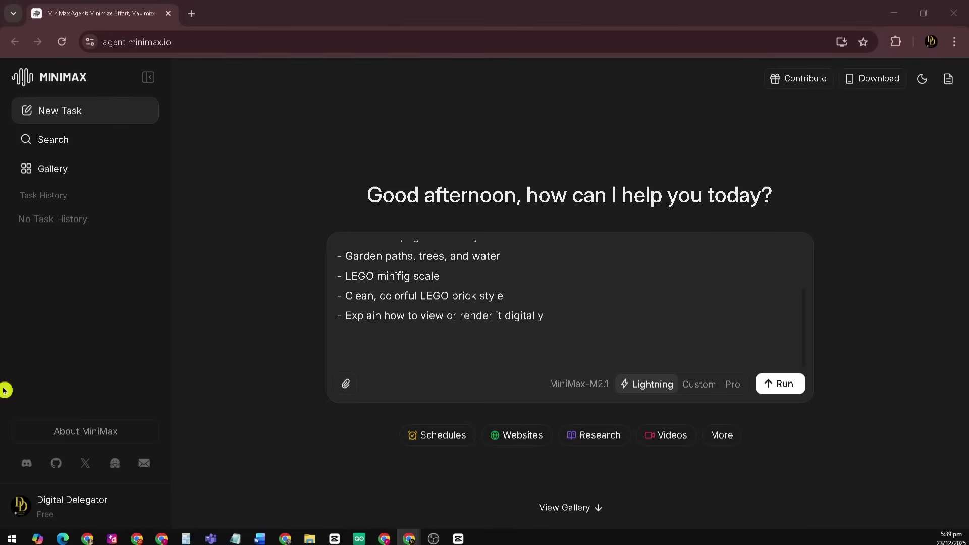
- Run the LEGO pagoda request, then rotate the finished preview to a side view of the pagoda
click(789, 385)
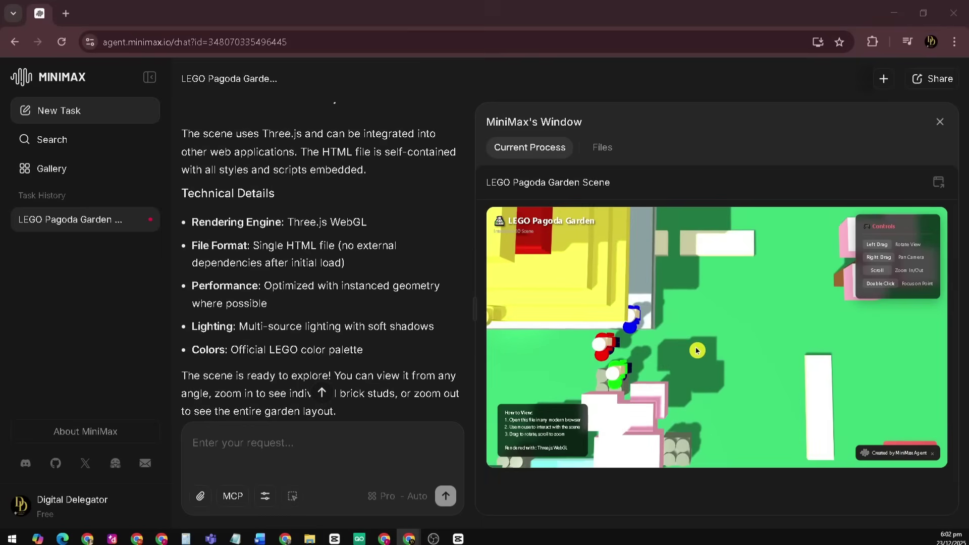
click(617, 323)
drag(617, 323, 667, 385)
drag(666, 349, 958, 216)
- Open the LEGO scene on its own page, zoom in and orbit around the pagoda garden
click(939, 183)
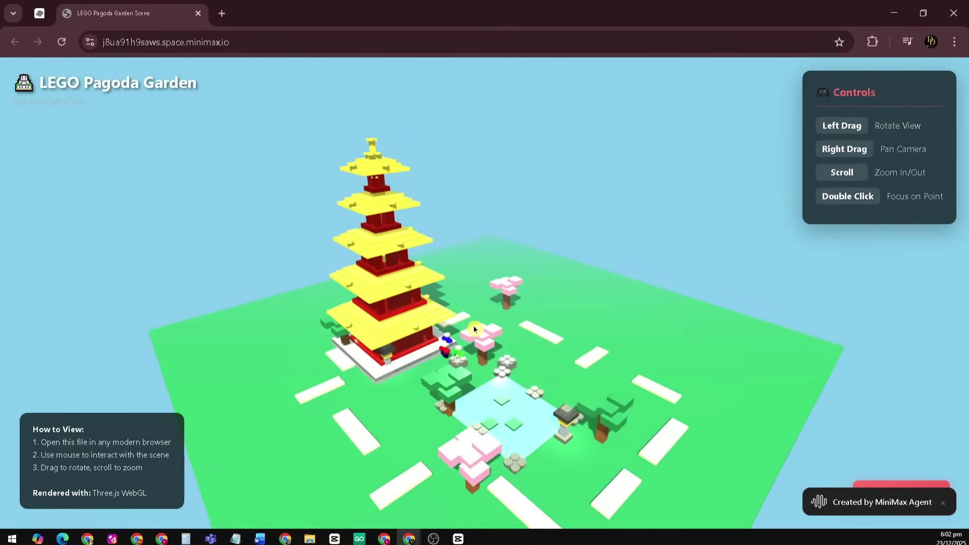
scroll(473, 326, up, 5)
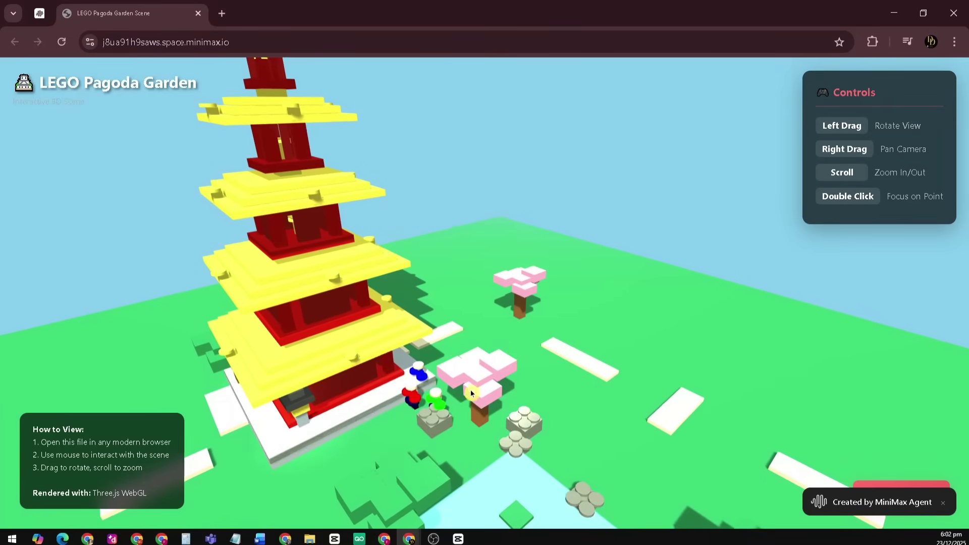
scroll(471, 390, up, 2)
scroll(477, 411, up, 2)
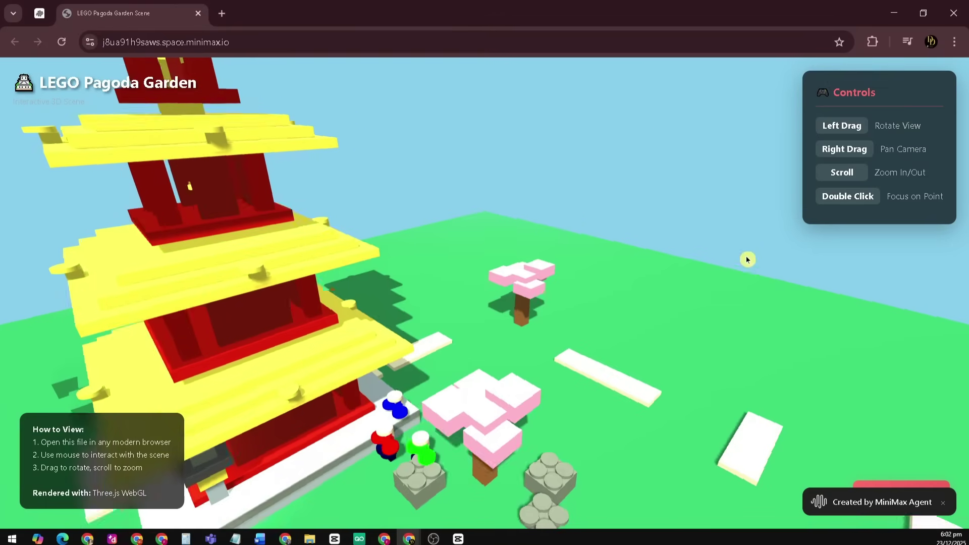
drag(747, 259, 610, 375)
scroll(606, 372, up, 4)
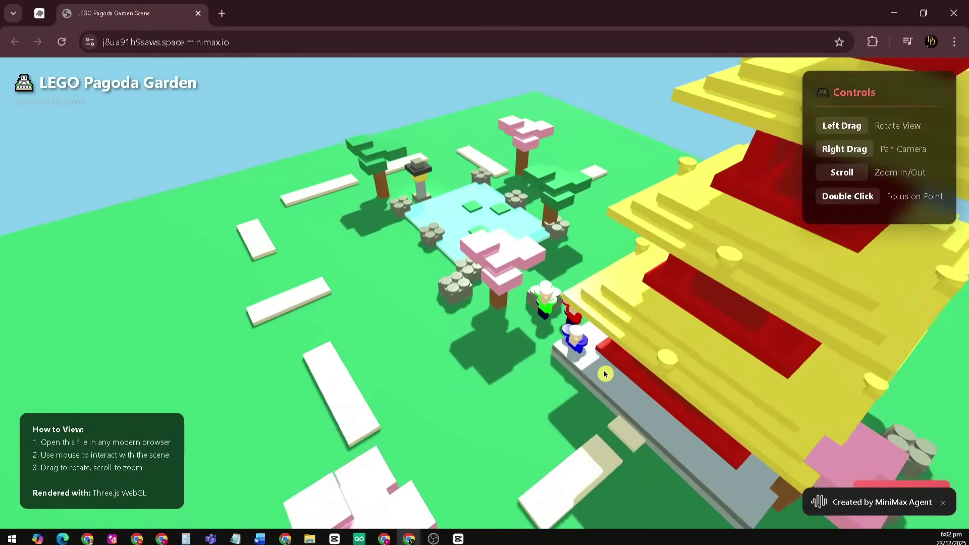
scroll(602, 372, up, 2)
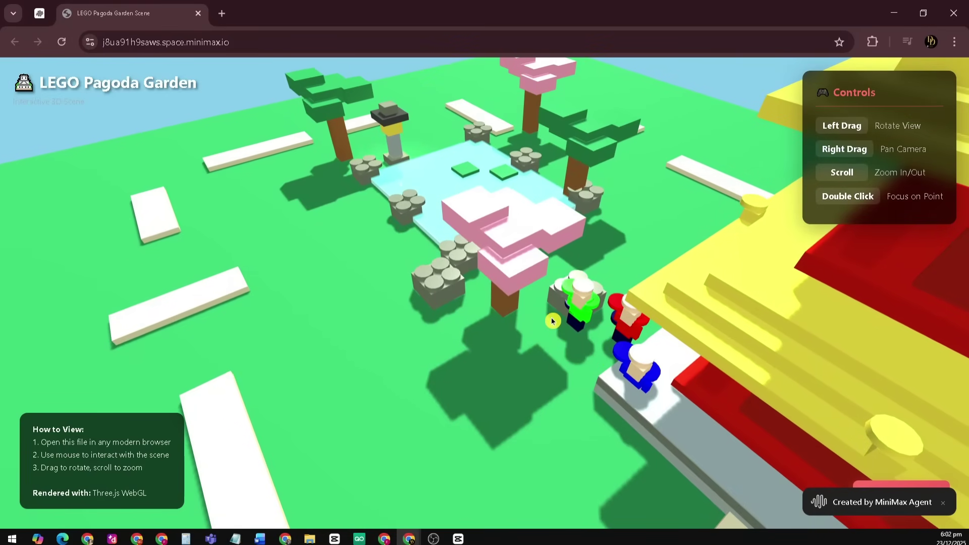
drag(554, 320, 804, 230)
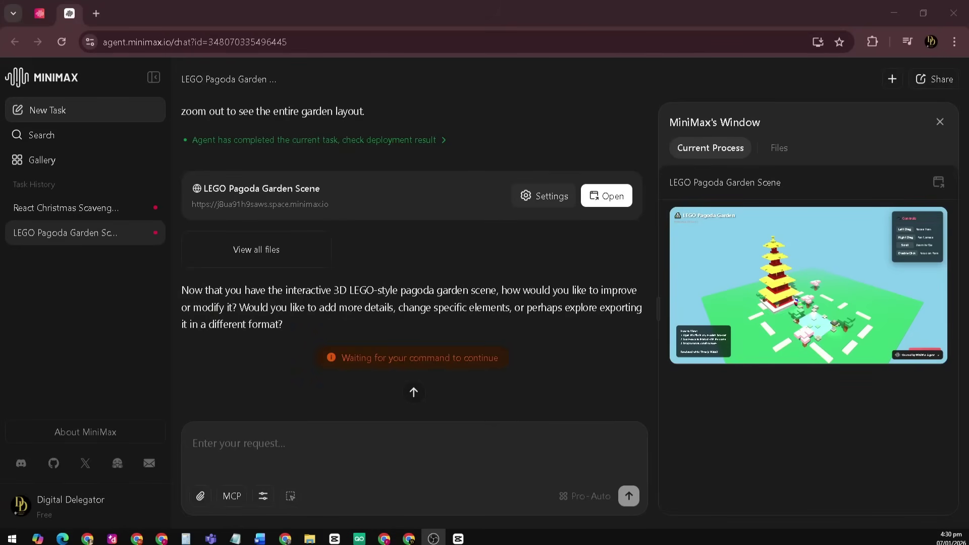
- Run a new task with the Super Mario pagoda world prompt and dismiss the notification request
click(88, 118)
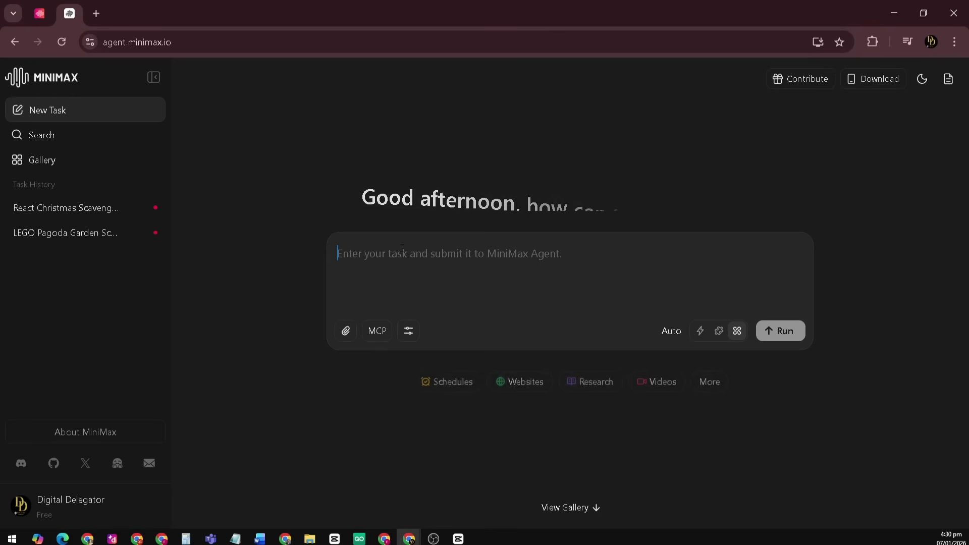
key(ctrl+v)
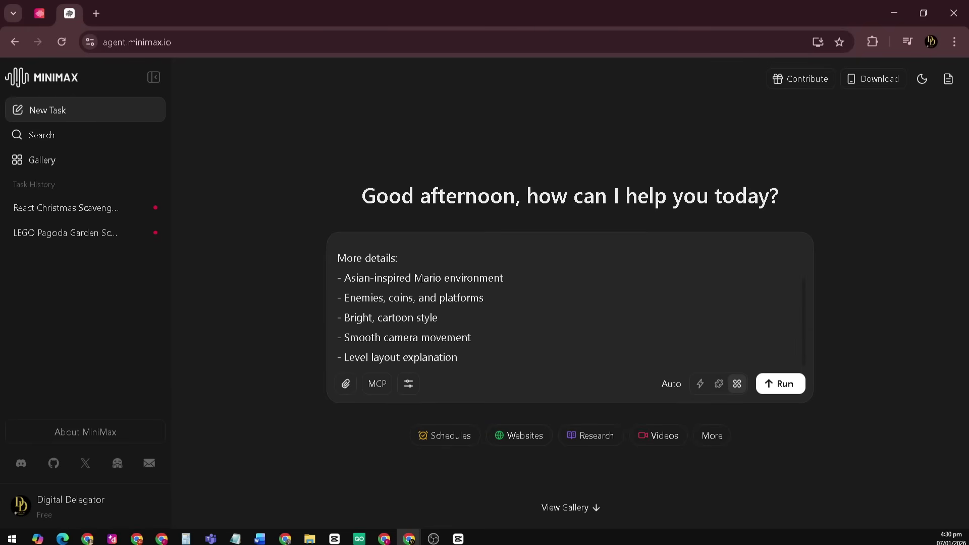
scroll(420, 279, up, 2)
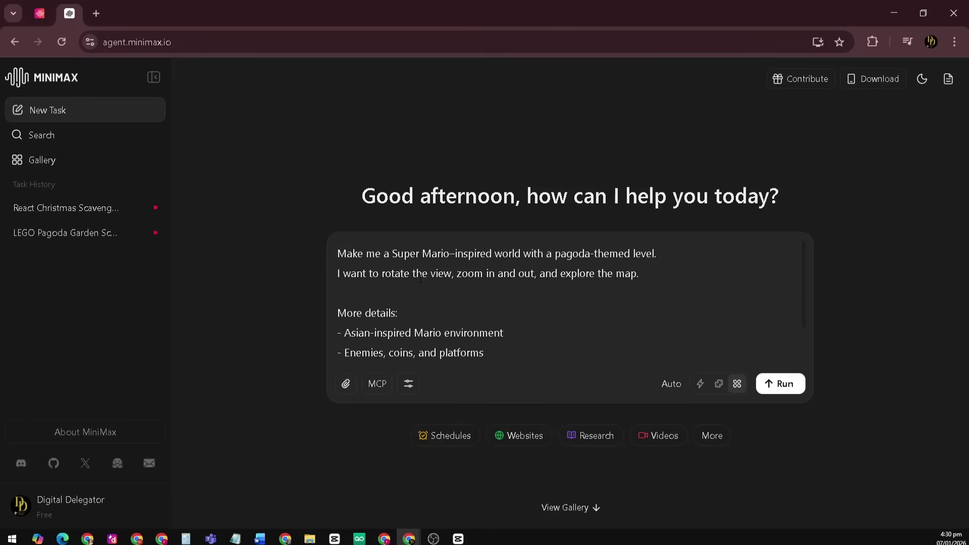
scroll(421, 278, down, 2)
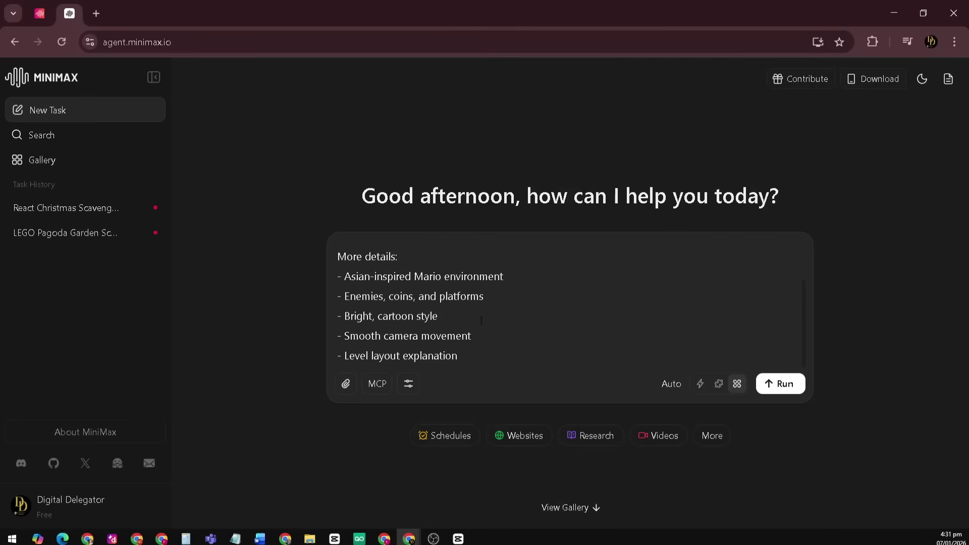
click(775, 387)
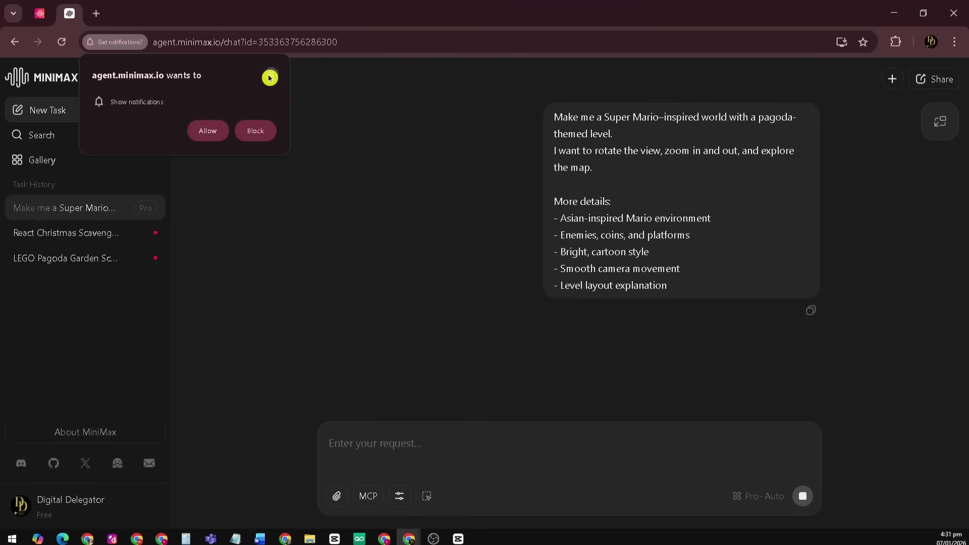
click(271, 76)
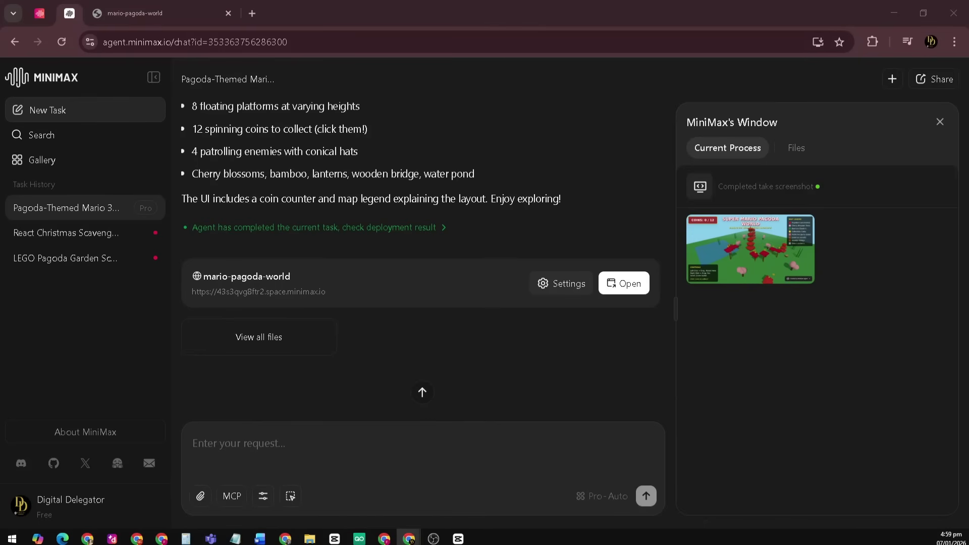
- Switch to the deployed mario-pagoda-world tab and zoom the 3D scene
click(134, 13)
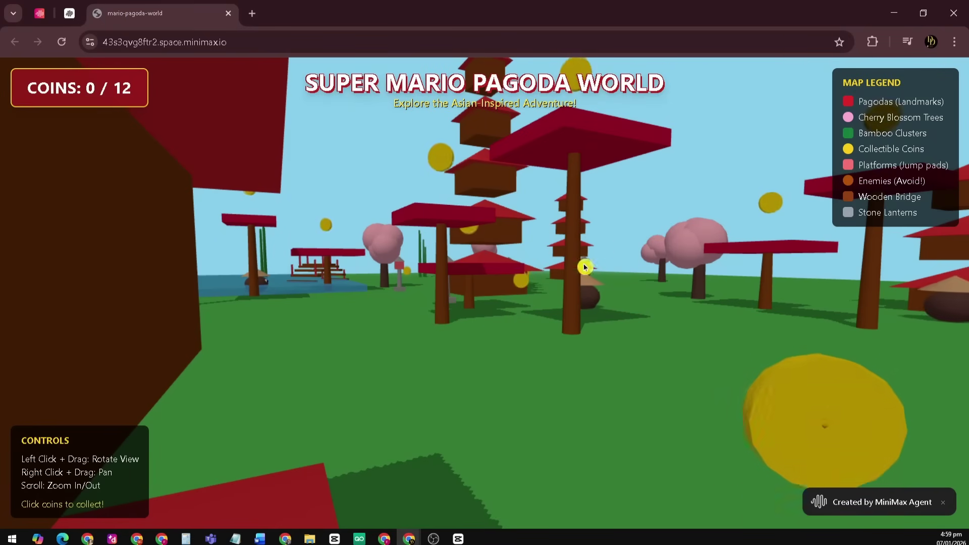
scroll(611, 353, down, 4)
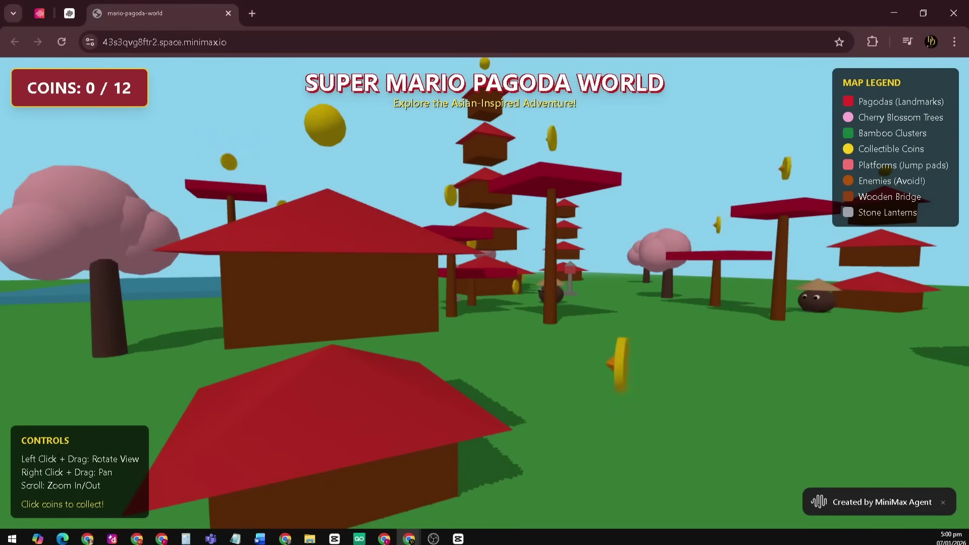
- Collect the first seven coins around the pagodas, including the middle pagoda's coin
scroll(463, 411, up, 5)
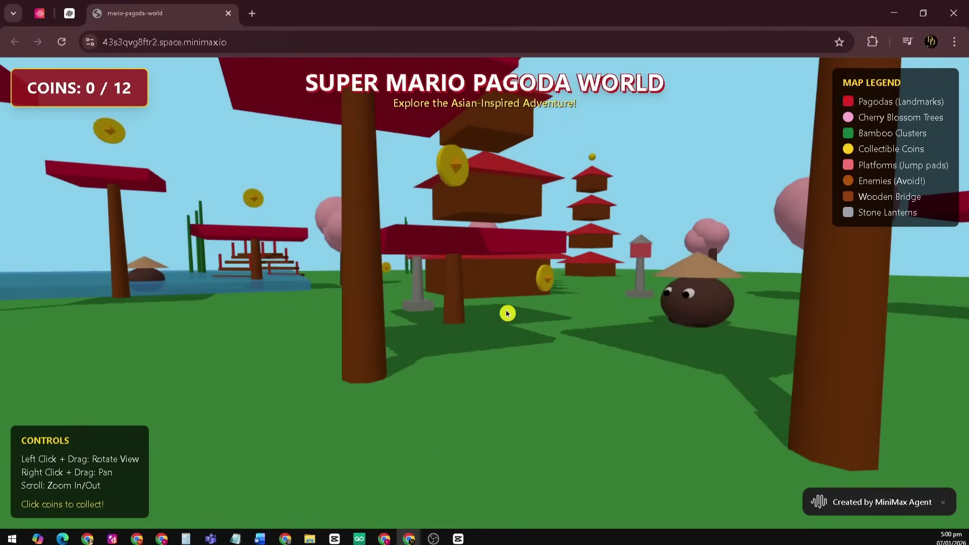
scroll(507, 314, down, 10)
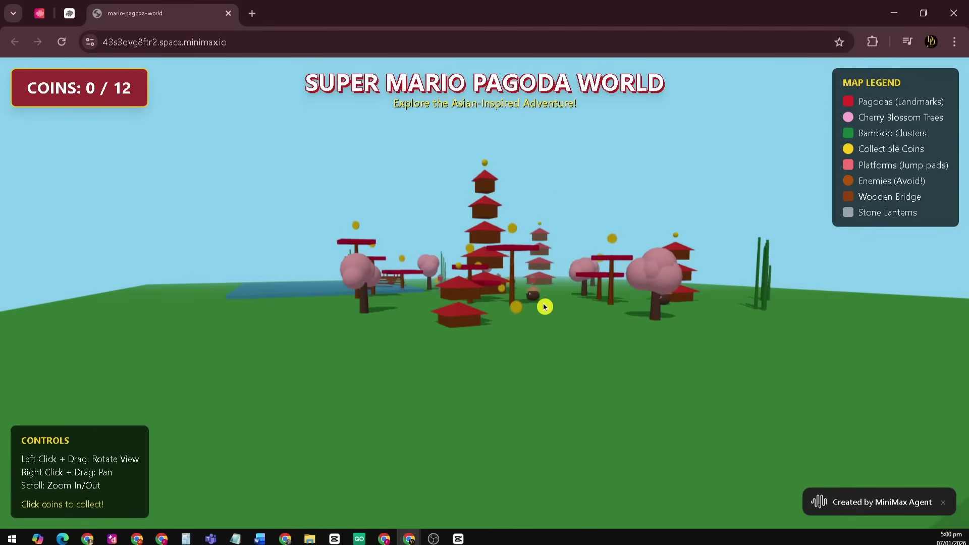
scroll(544, 306, up, 5)
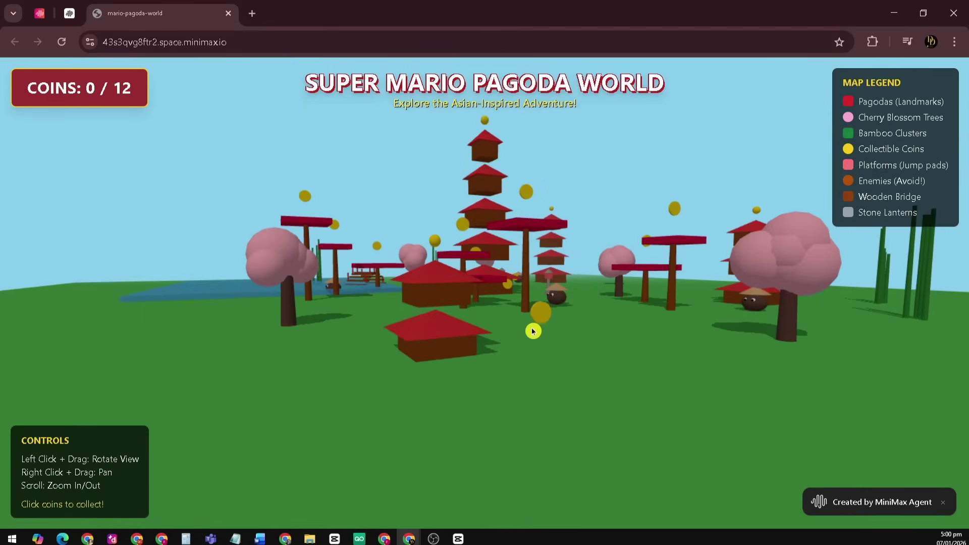
click(567, 326)
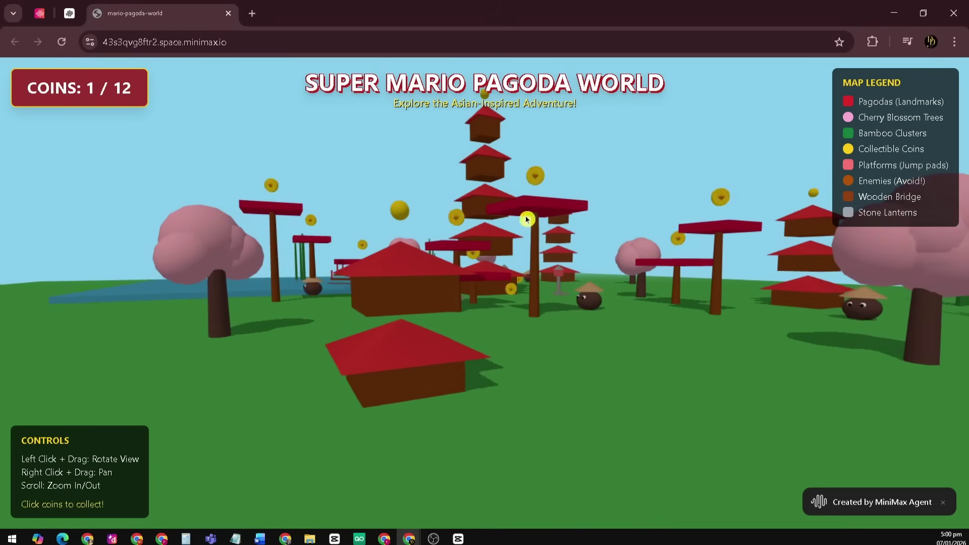
click(538, 174)
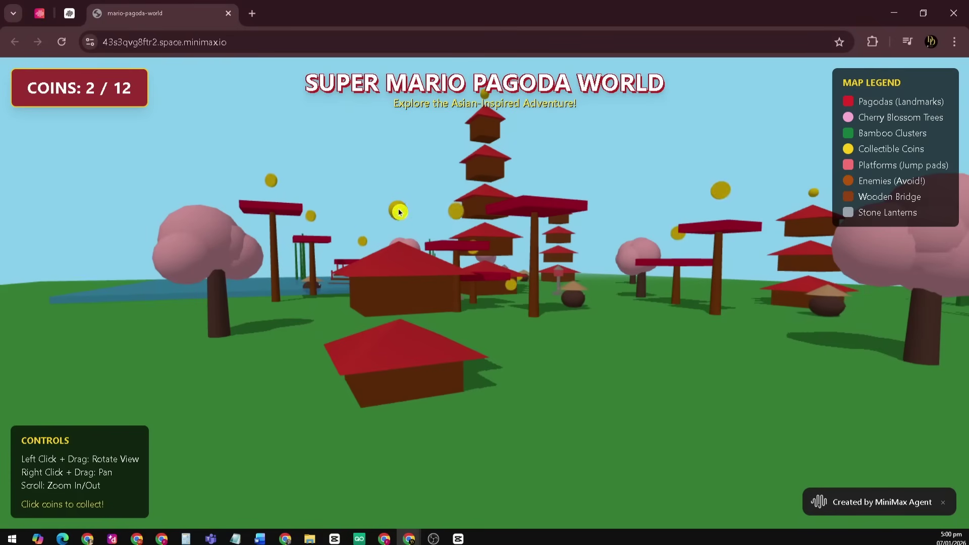
click(458, 215)
scroll(333, 233, up, 5)
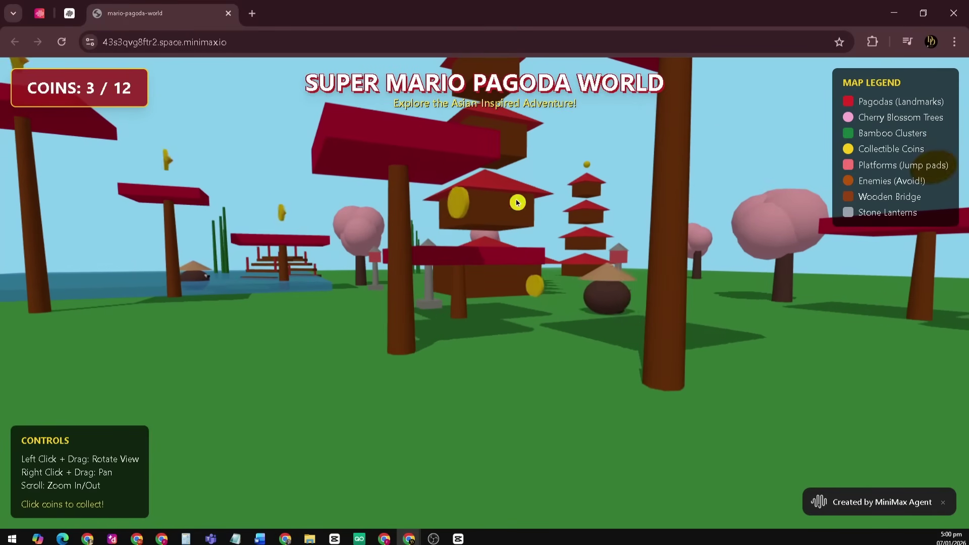
click(457, 201)
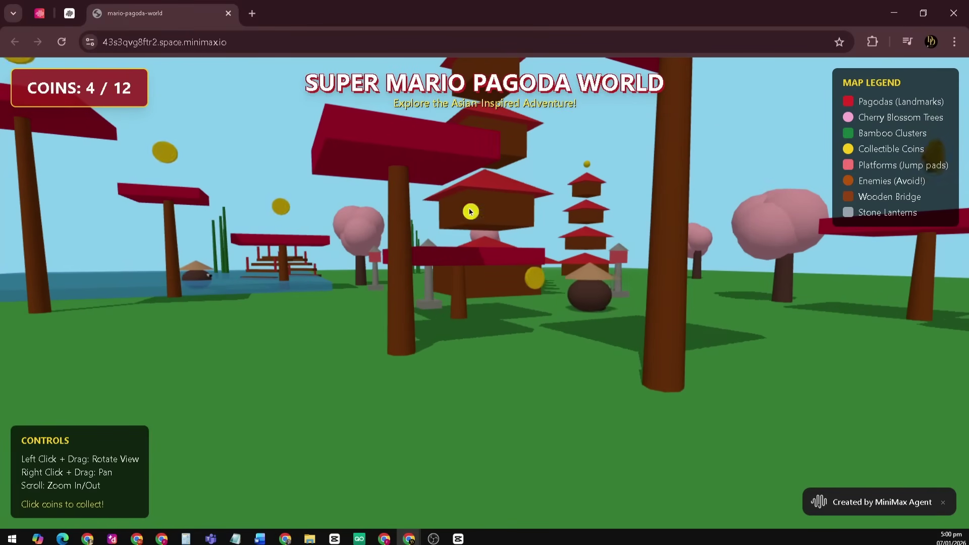
click(535, 277)
click(284, 218)
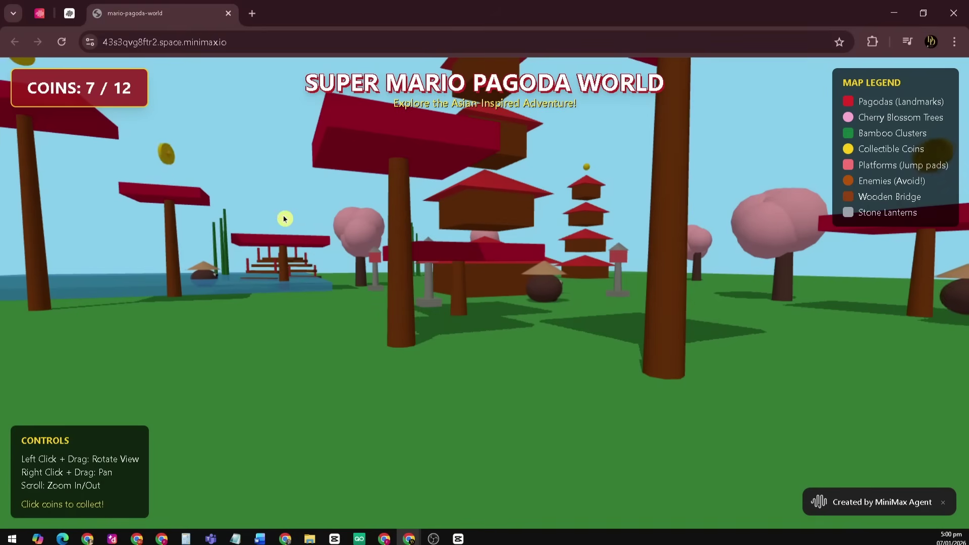
click(163, 153)
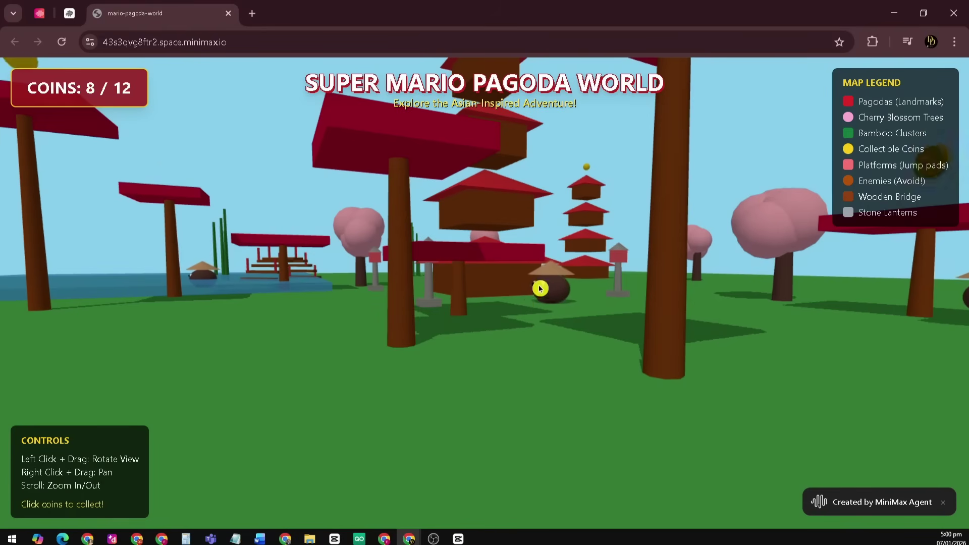
- Orbit around the village and collect the remaining coins until the counter reads 12 / 12
drag(539, 286, 541, 286)
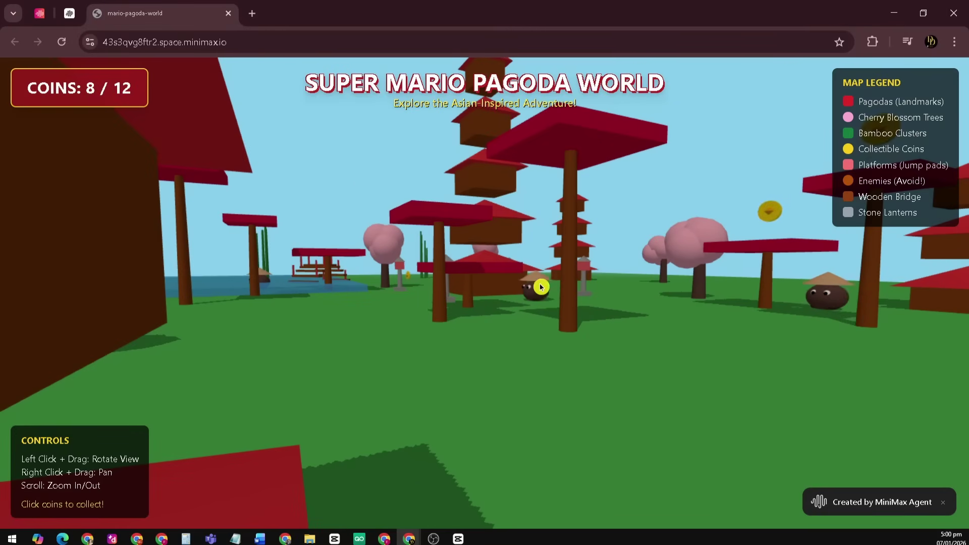
click(772, 200)
scroll(580, 204, up, 5)
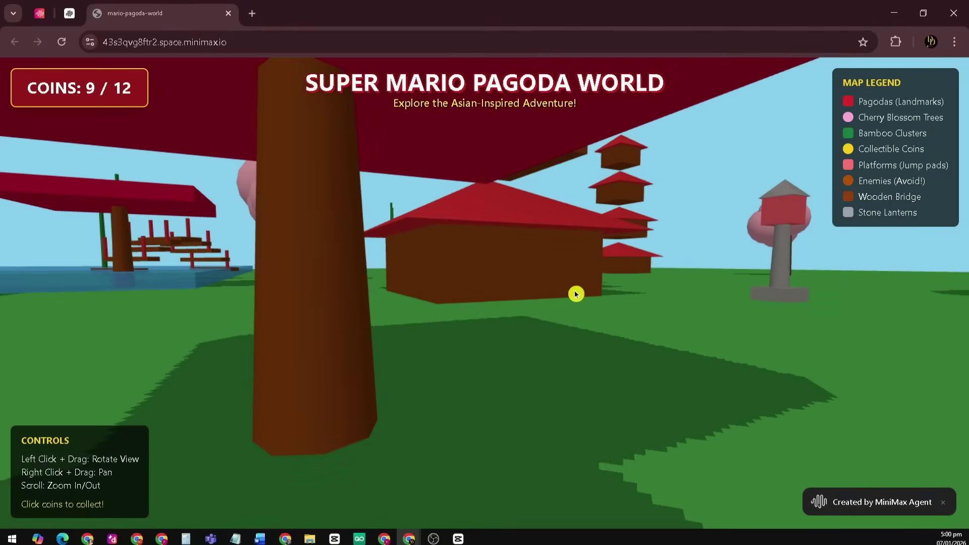
drag(576, 294, 764, 250)
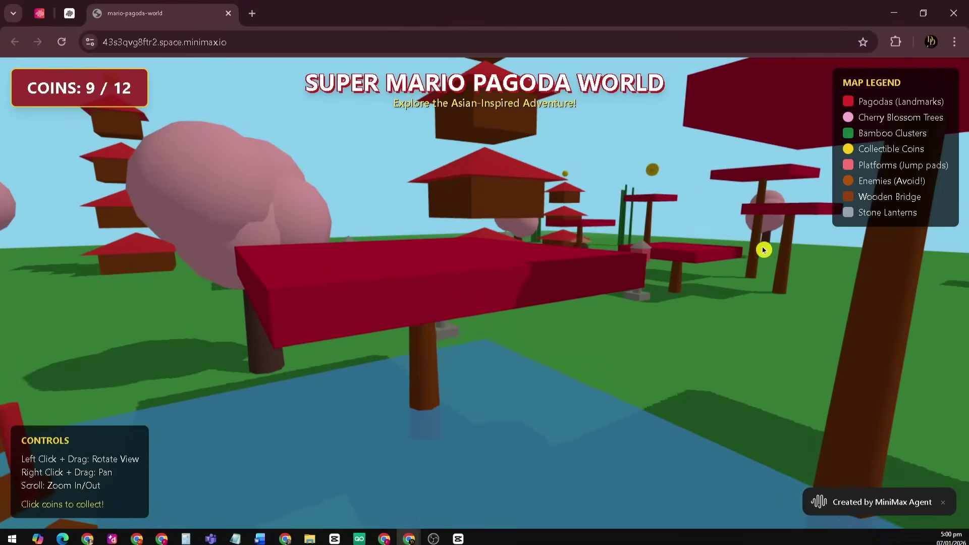
scroll(675, 251, down, 5)
click(712, 151)
click(548, 200)
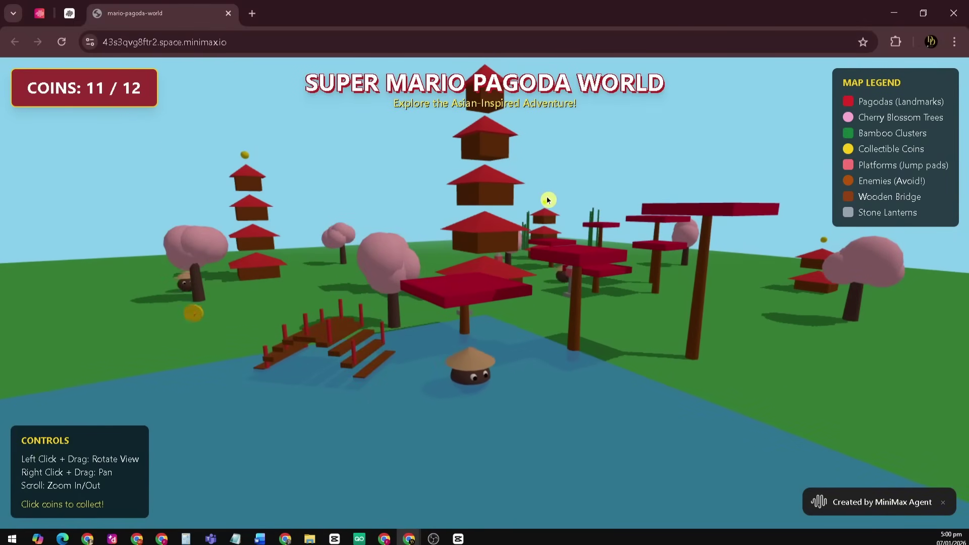
scroll(555, 210, up, 10)
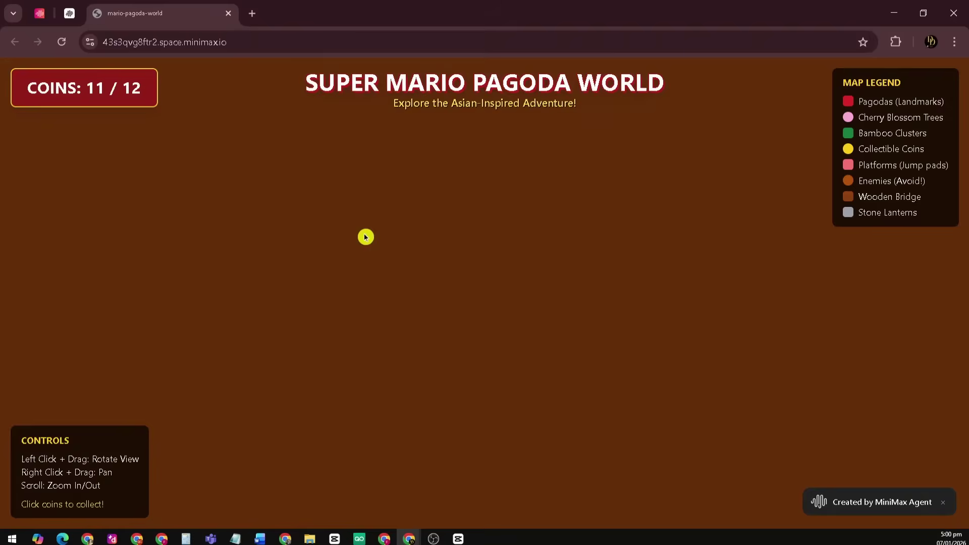
drag(365, 237, 228, 124)
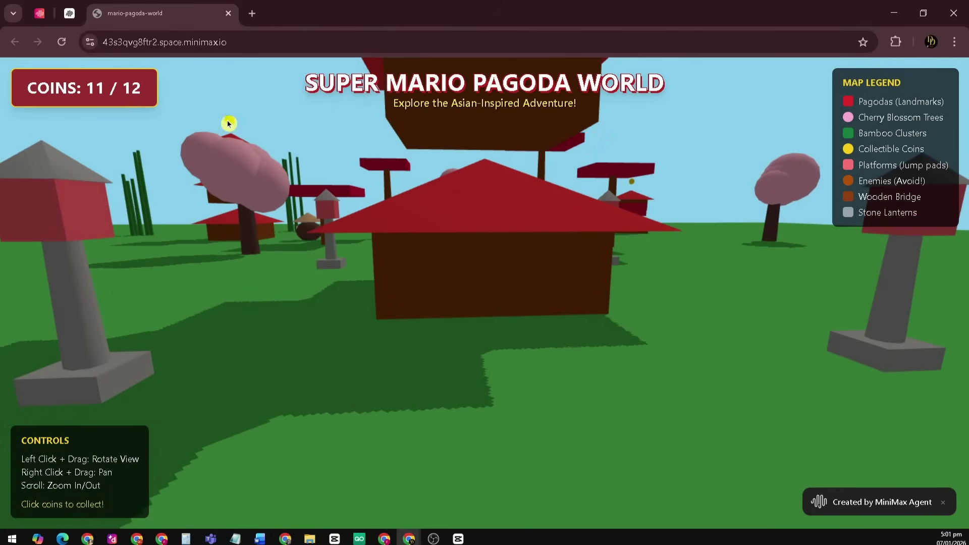
drag(270, 156, 389, 259)
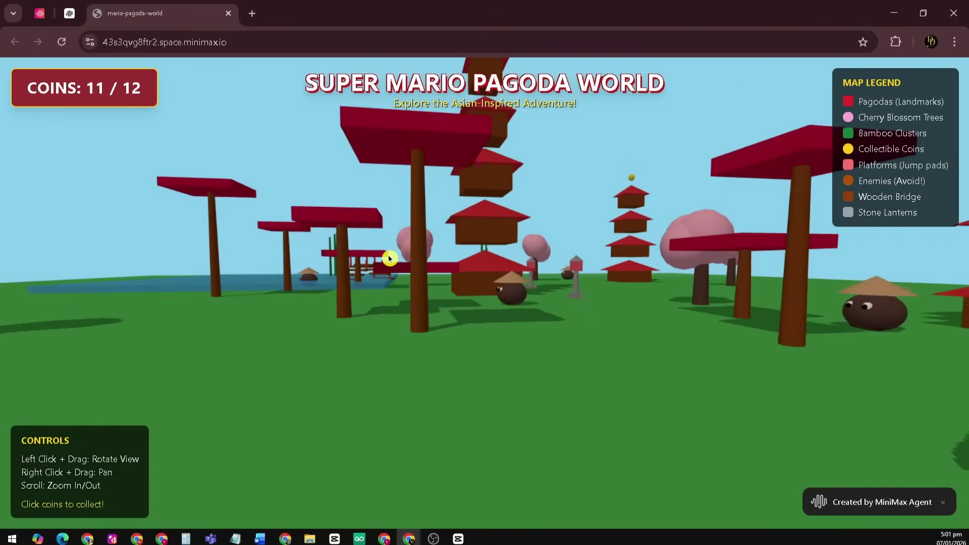
scroll(481, 335, up, 10)
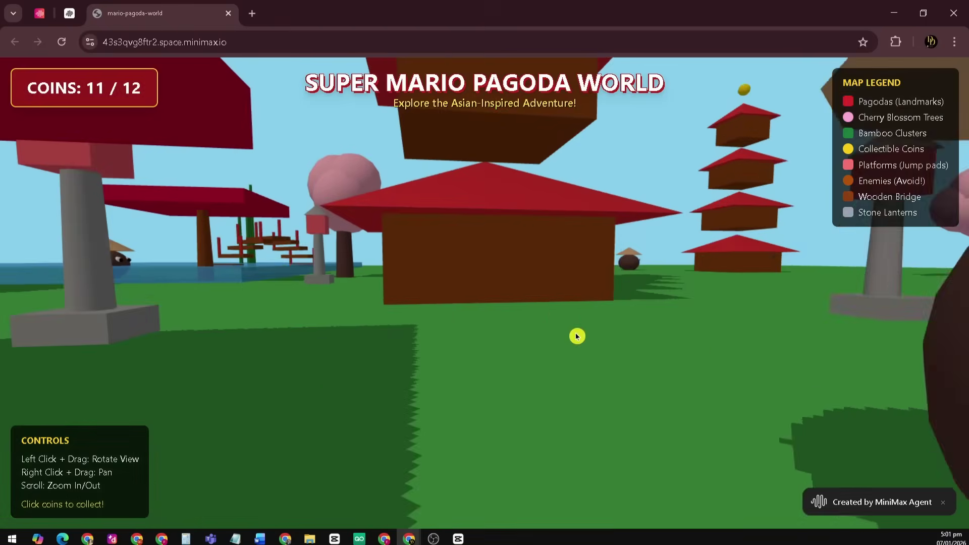
drag(577, 337, 665, 320)
scroll(515, 316, down, 5)
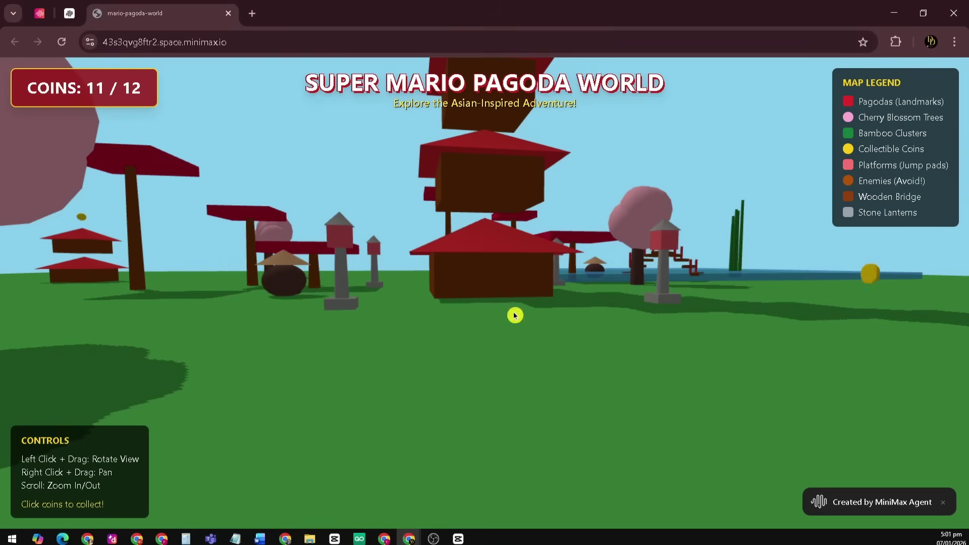
click(873, 266)
drag(320, 361, 409, 343)
- Open the Gallery and scroll through the Recommend project cards and back to the top
scroll(492, 375, up, 5)
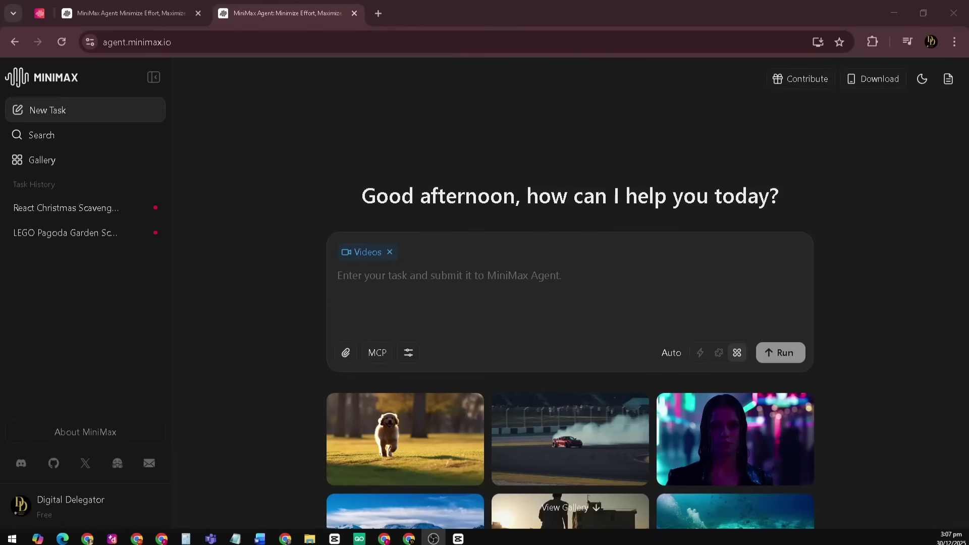
click(89, 159)
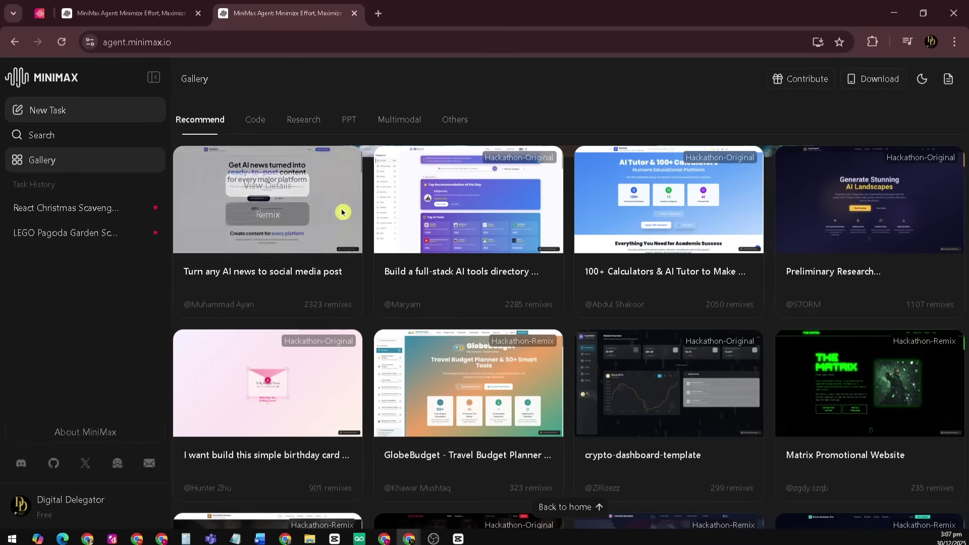
mouse_move(504, 230)
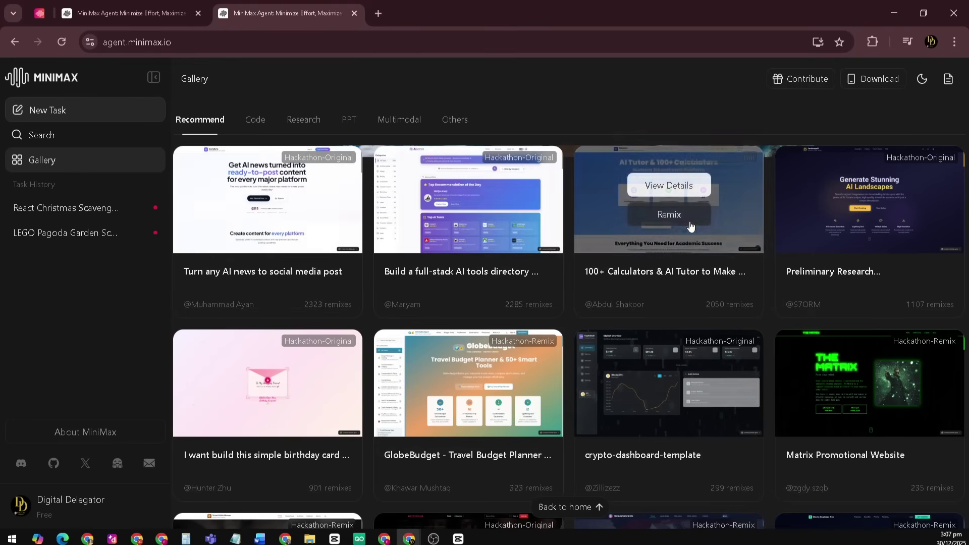
scroll(722, 332, down, 10)
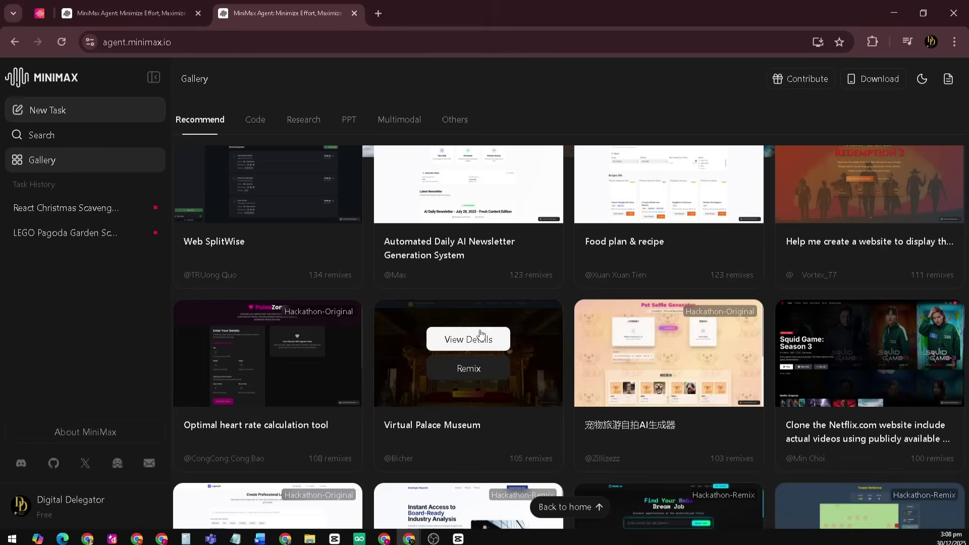
scroll(530, 331, down, 6)
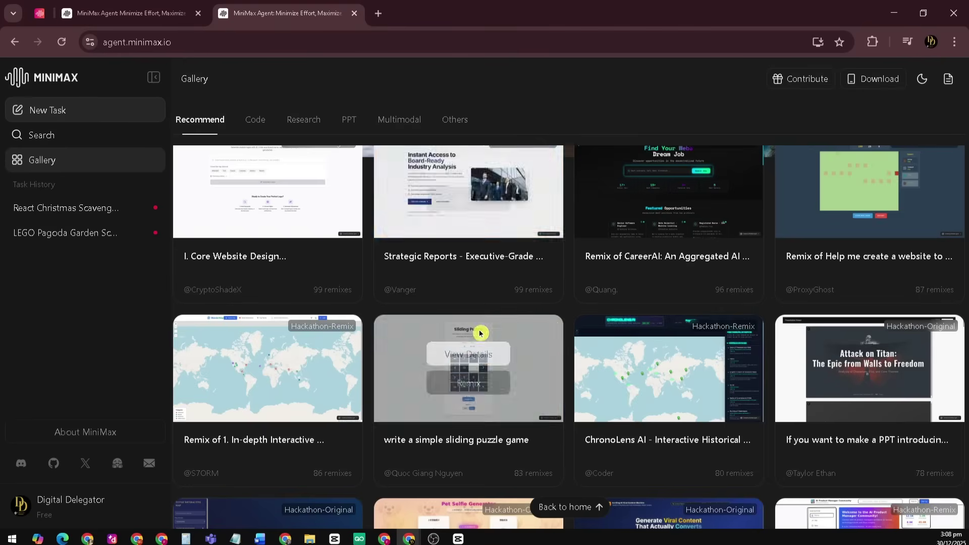
scroll(480, 333, down, 7)
scroll(479, 333, up, 9)
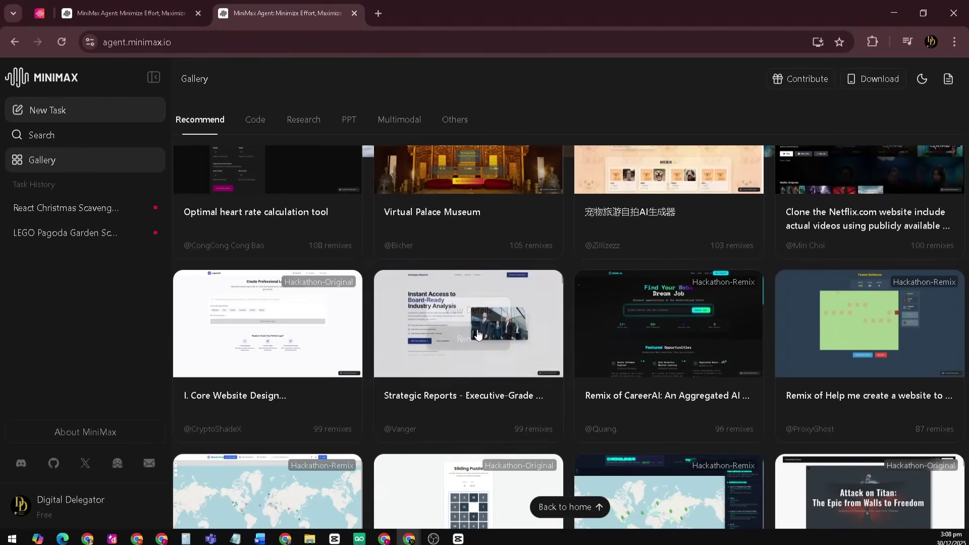
mouse_move(478, 334)
scroll(478, 335, up, 7)
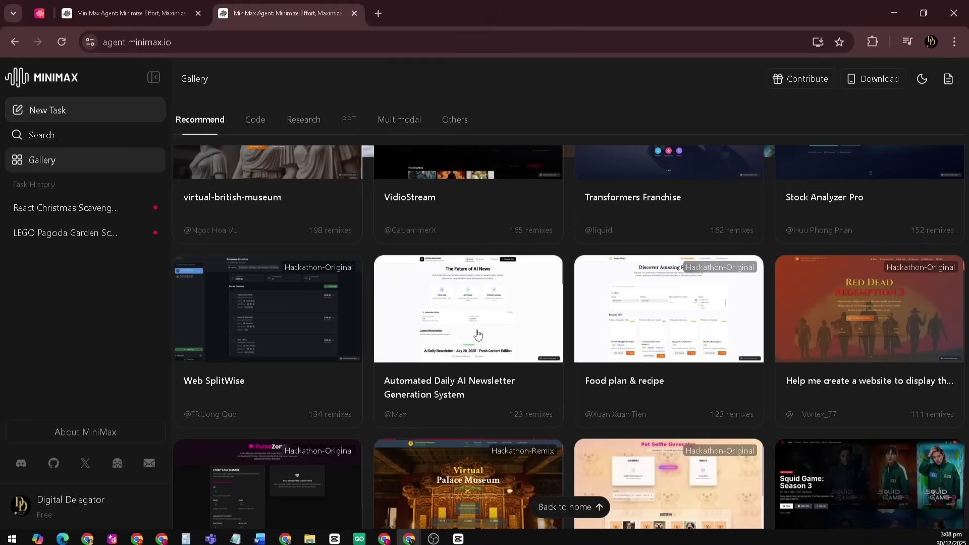
scroll(478, 334, up, 7)
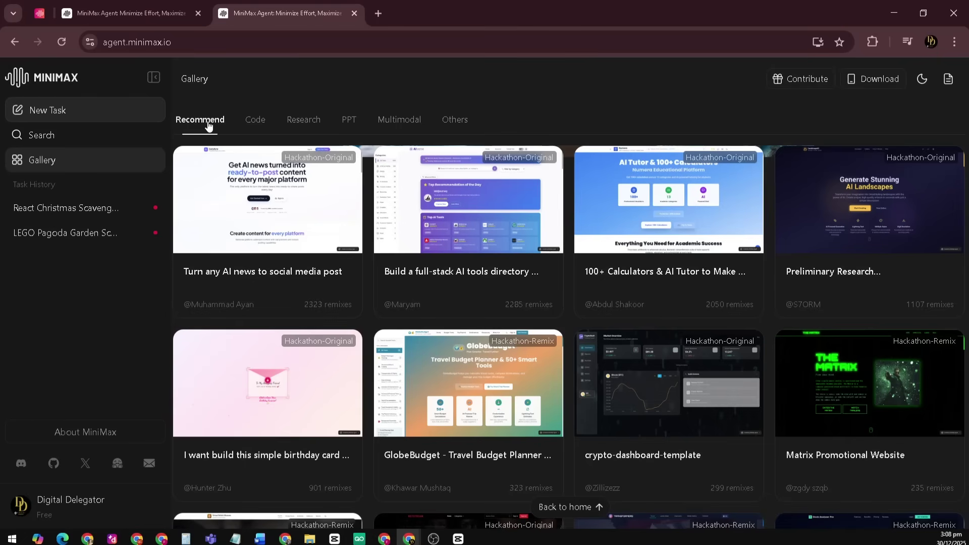
- Filter the gallery by the Code, Research, PPT and Multimodal categories in turn
click(265, 124)
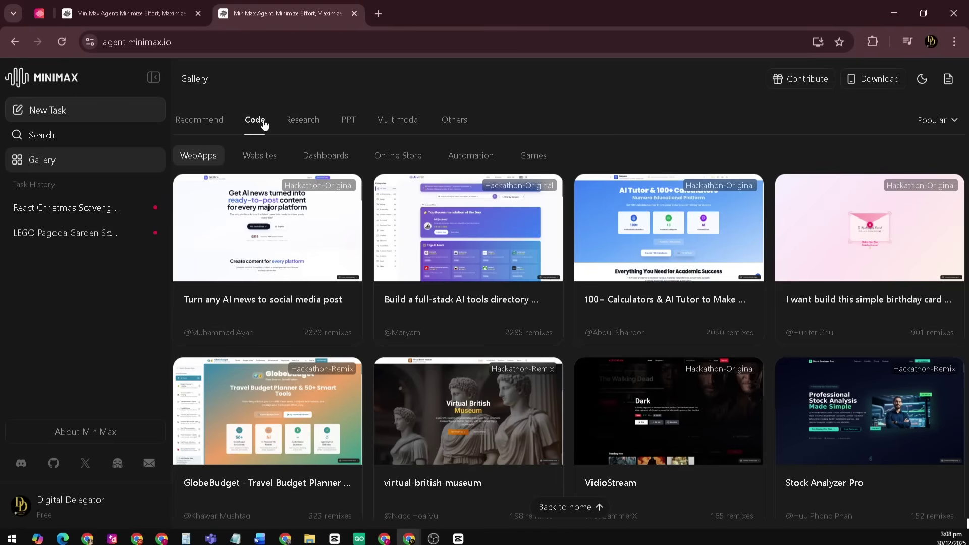
click(309, 128)
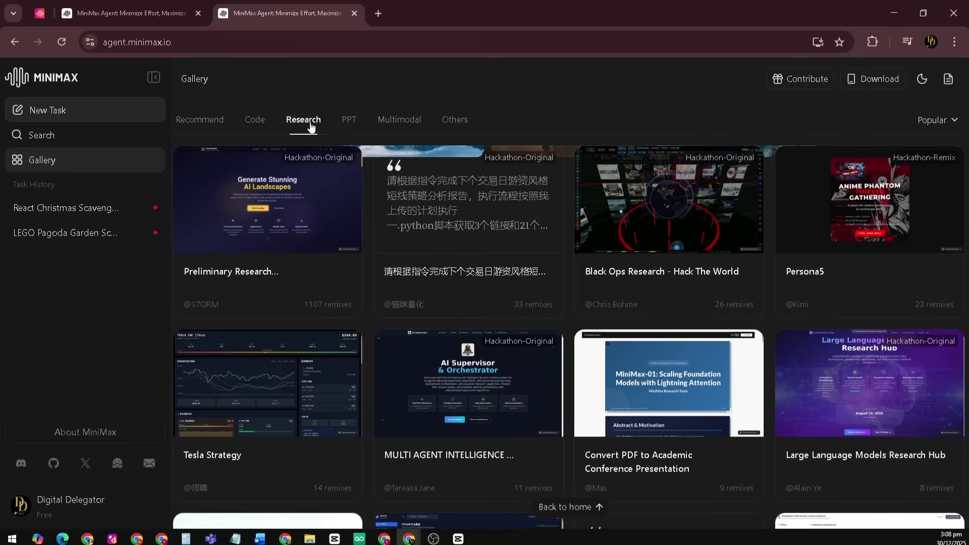
click(343, 121)
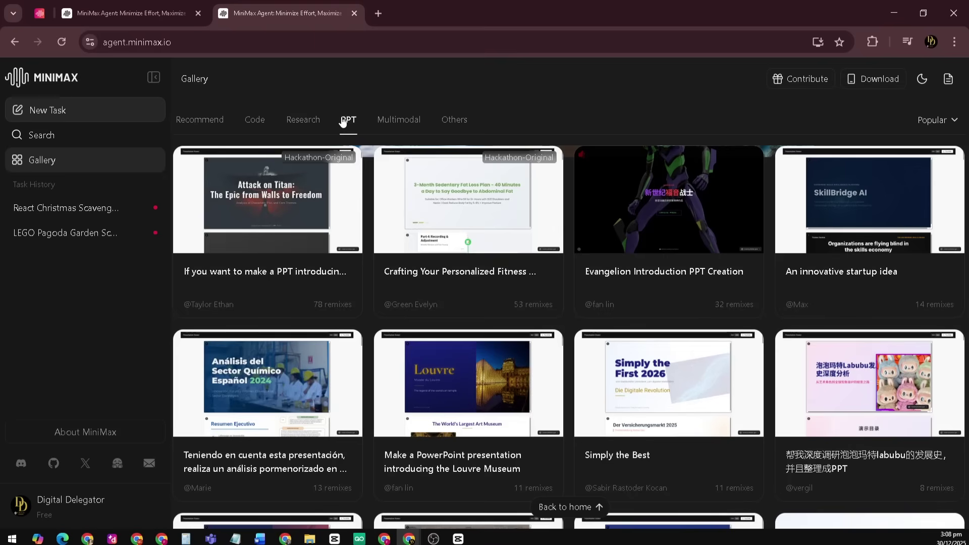
click(378, 119)
- Scroll through the Others category, then switch back to Recommend projects
mouse_move(599, 183)
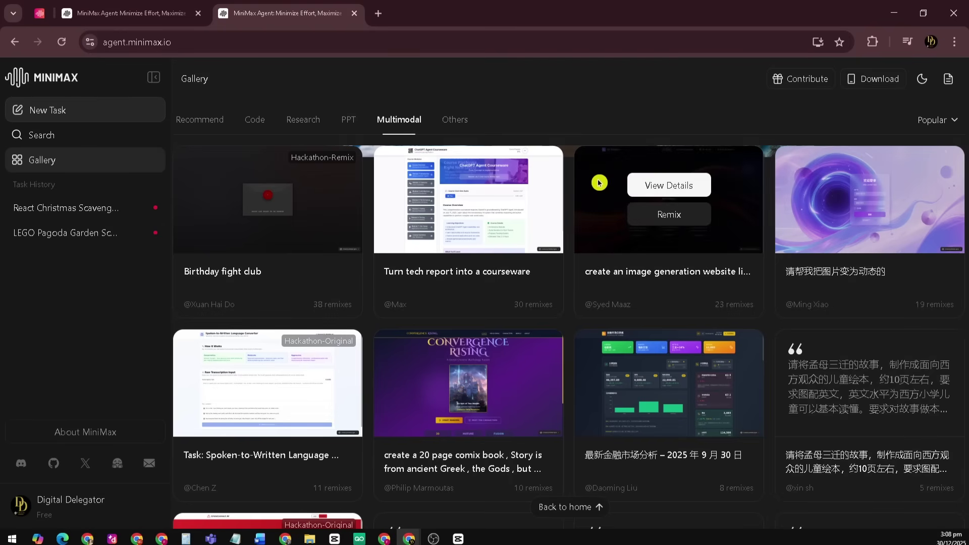
click(456, 121)
scroll(532, 282, down, 15)
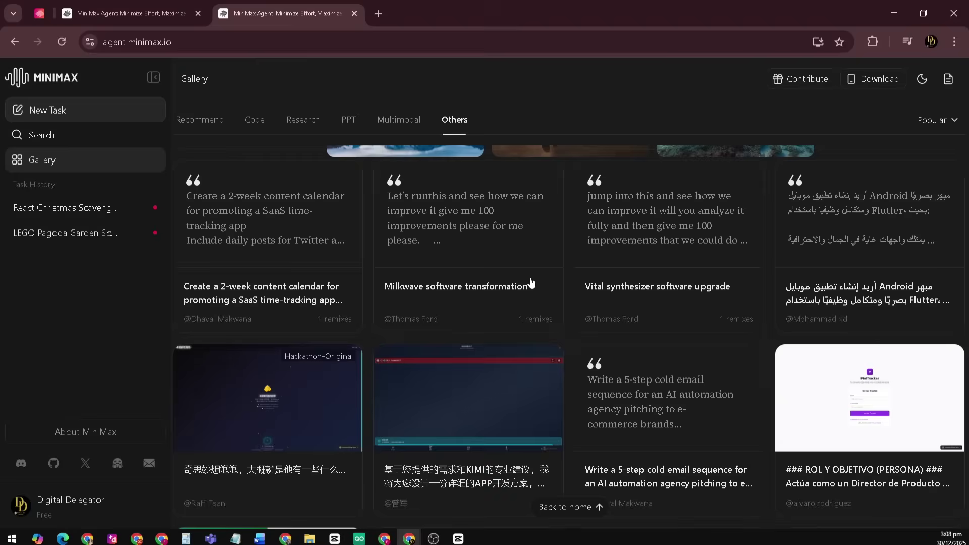
scroll(532, 281, down, 7)
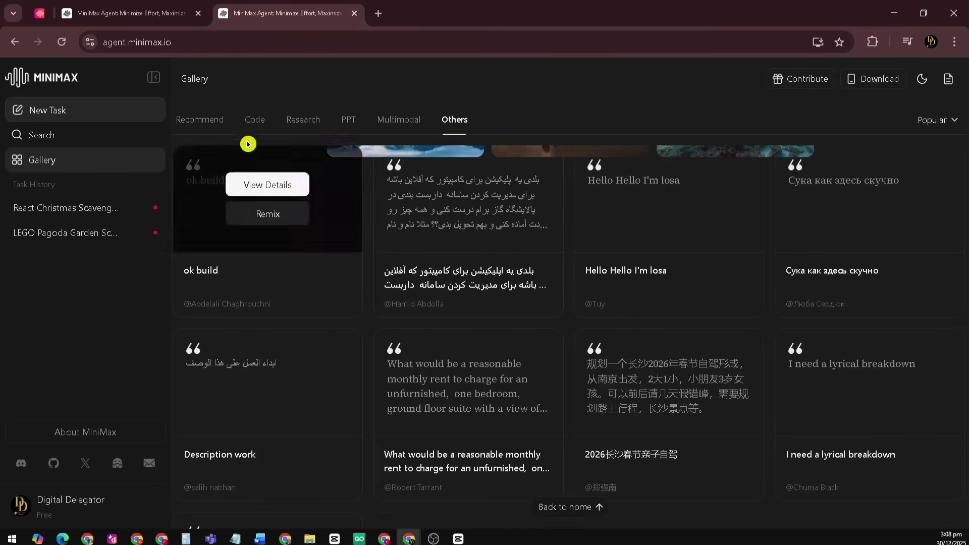
click(202, 124)
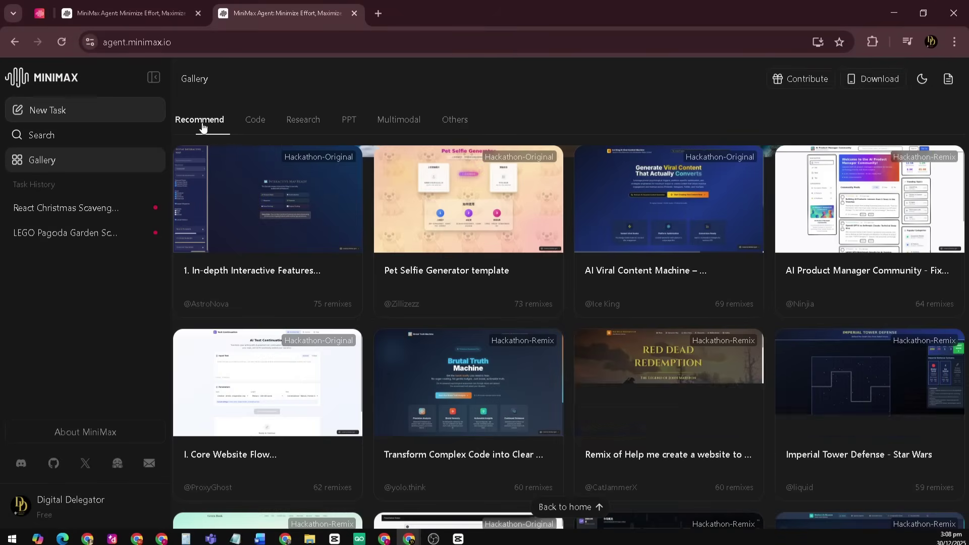
- Browse the recommended gallery cards and open the shared Netflix clone task replay
click(255, 126)
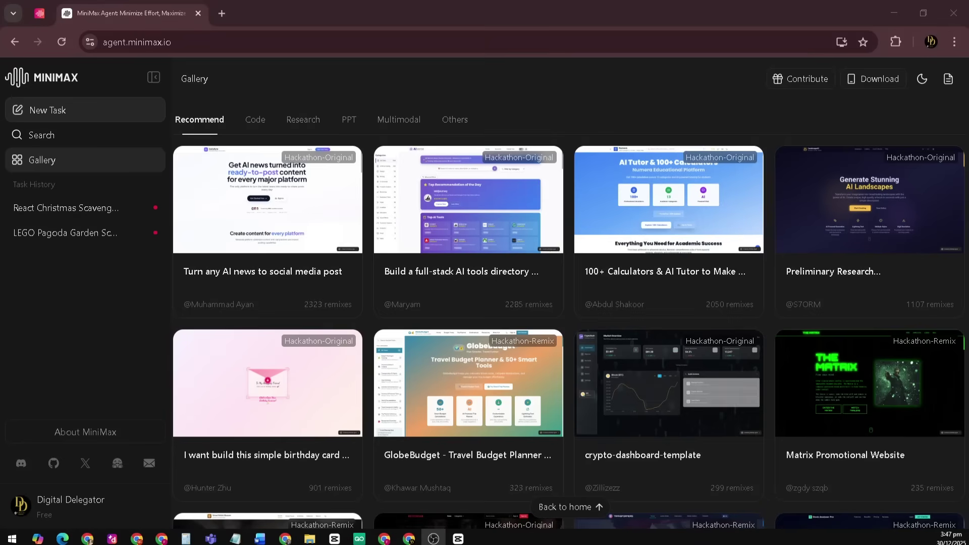
mouse_move(195, 191)
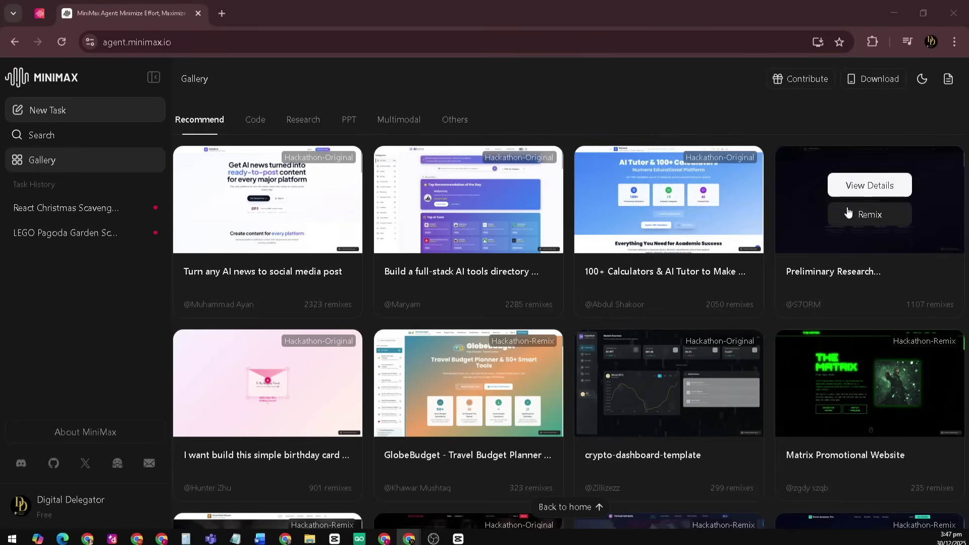
mouse_move(434, 386)
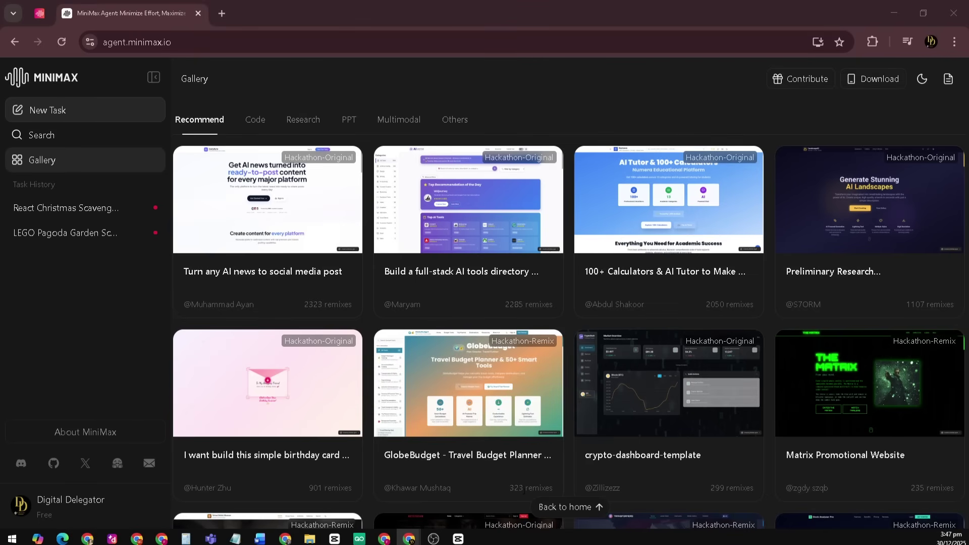
scroll(624, 394, down, 3)
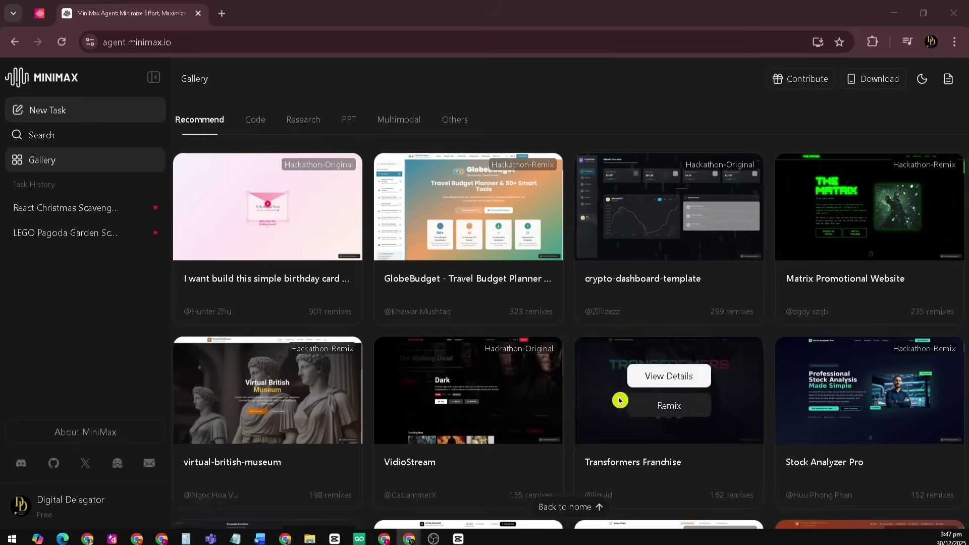
scroll(474, 404, down, 3)
scroll(483, 420, down, 3)
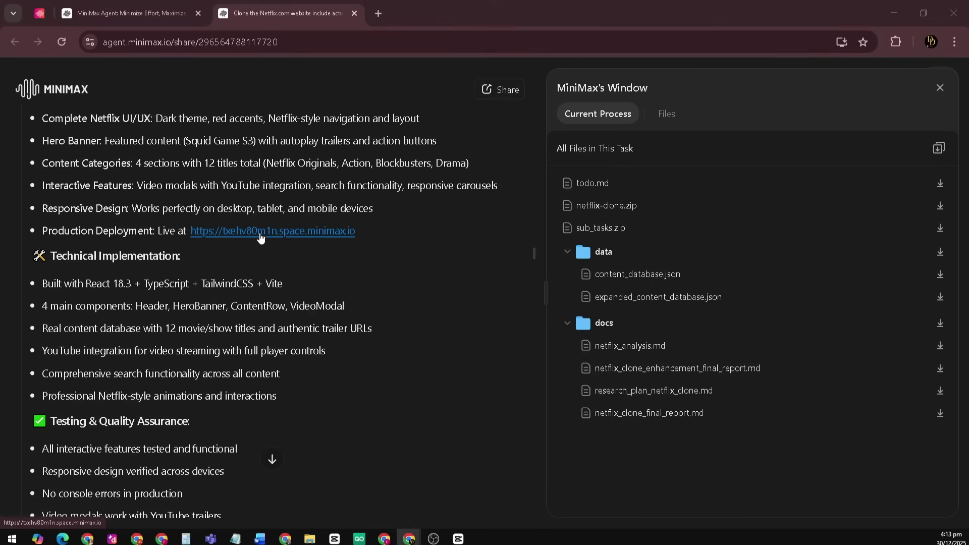
- Open the deployed Netflix clone and play the Squid Game: Season 3 trailer, scrubbing to about 1:46
click(262, 233)
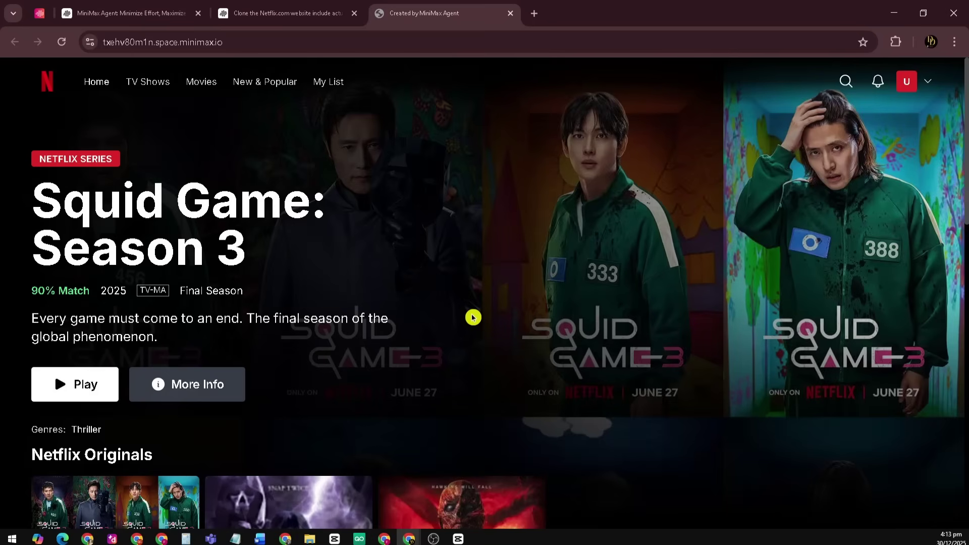
click(74, 385)
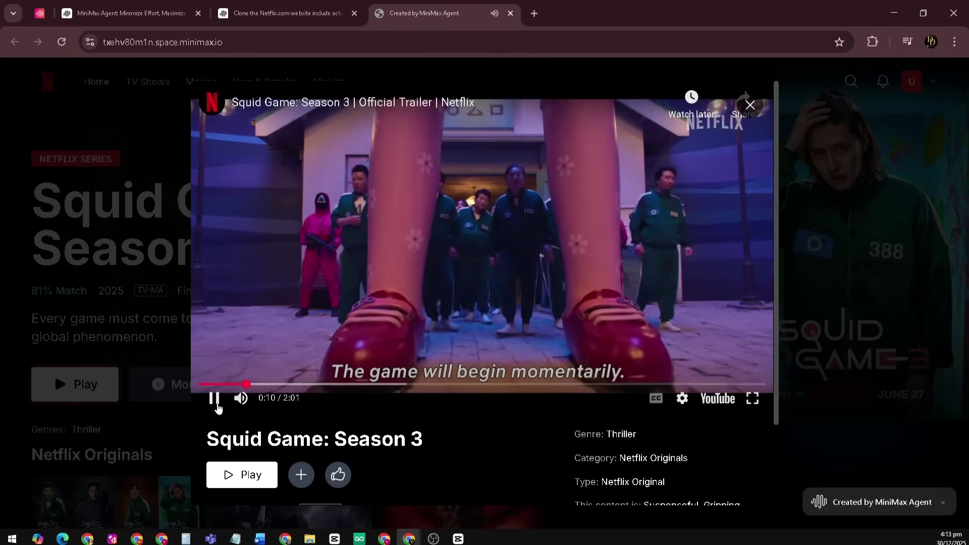
drag(247, 384, 722, 399)
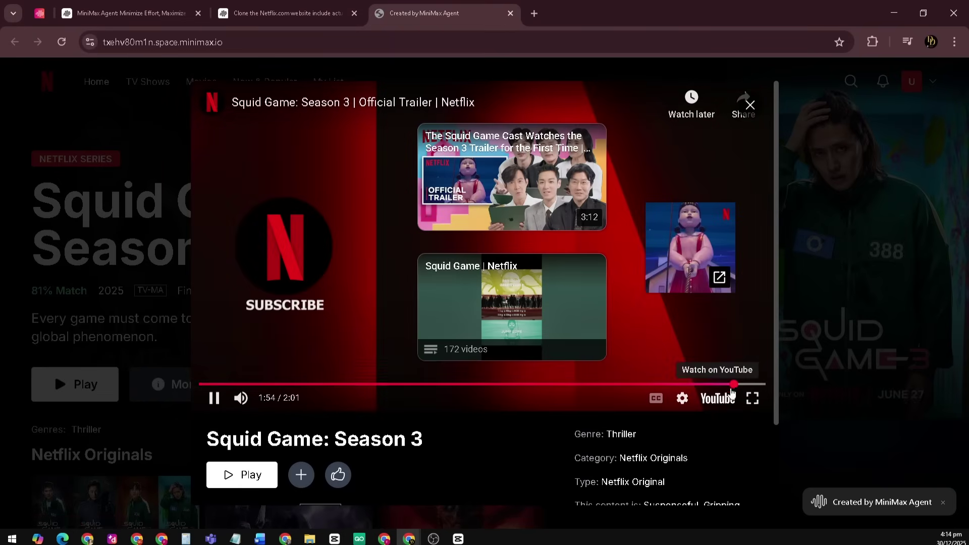
drag(734, 389, 697, 390)
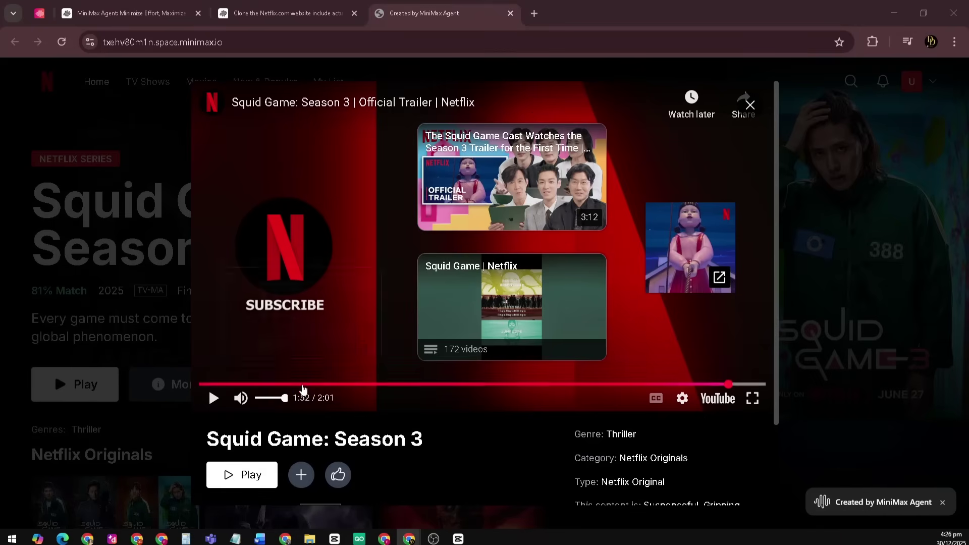
- Close the trailer and scroll down to the Action Movies row
scroll(363, 329, down, 2)
scroll(362, 329, up, 2)
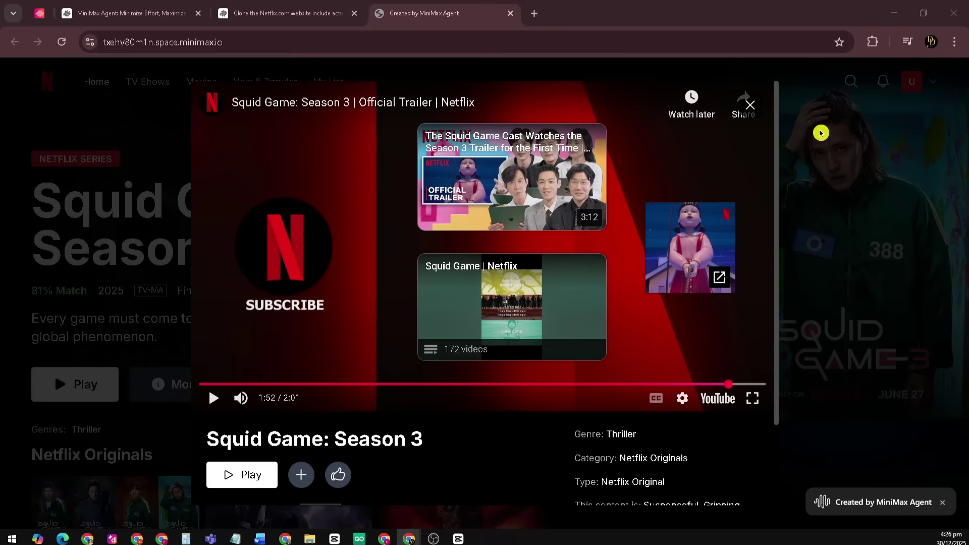
click(746, 103)
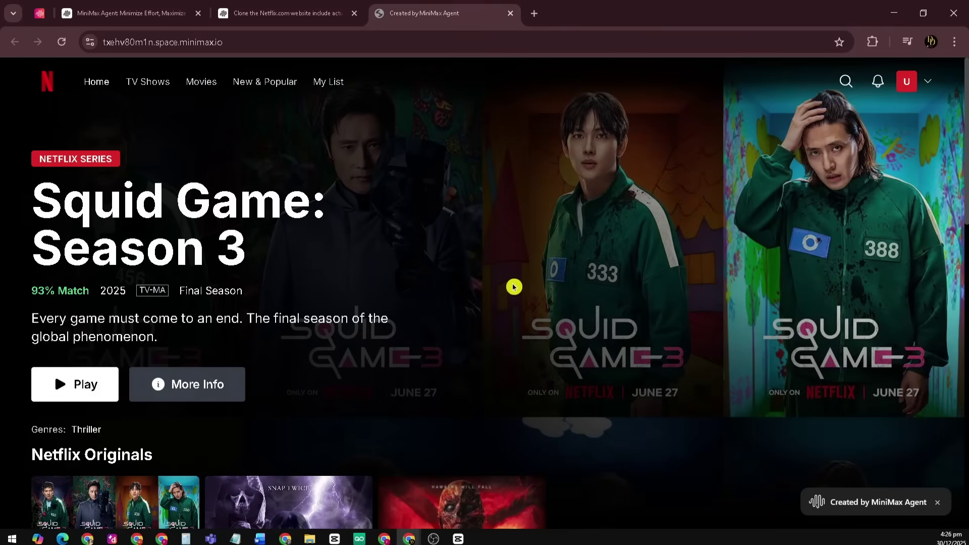
scroll(386, 288, down, 10)
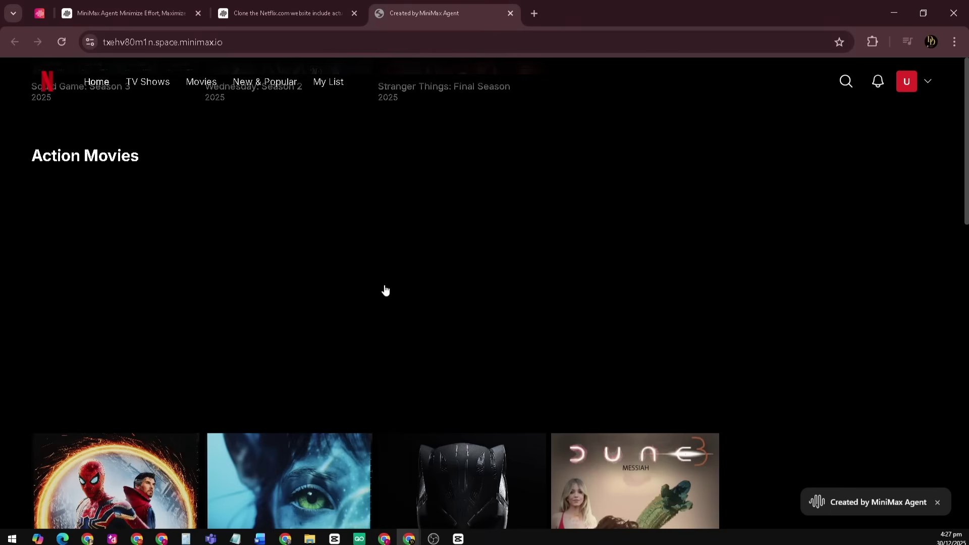
- Remix the Black Ops Research project with the pasted cyber-threat dashboard prompt and send it
scroll(386, 289, down, 7)
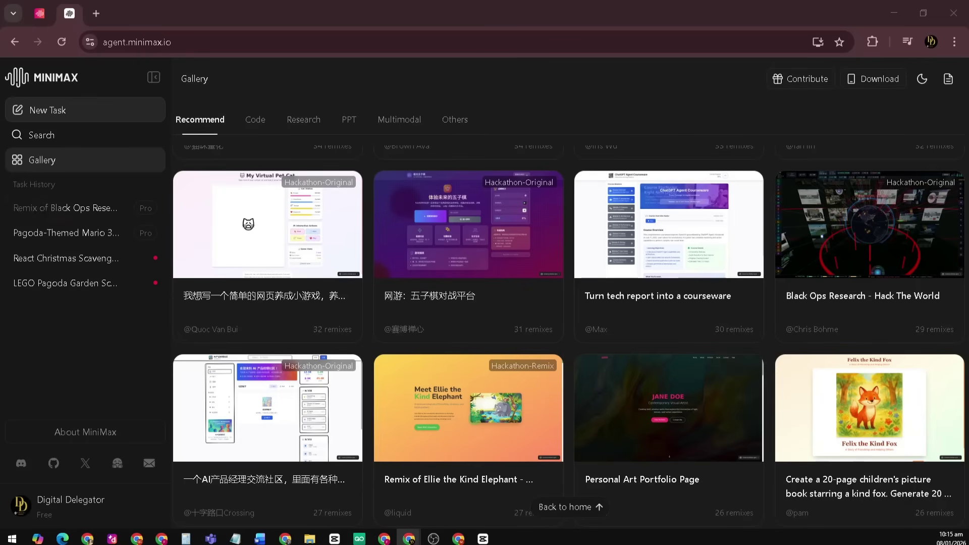
click(211, 124)
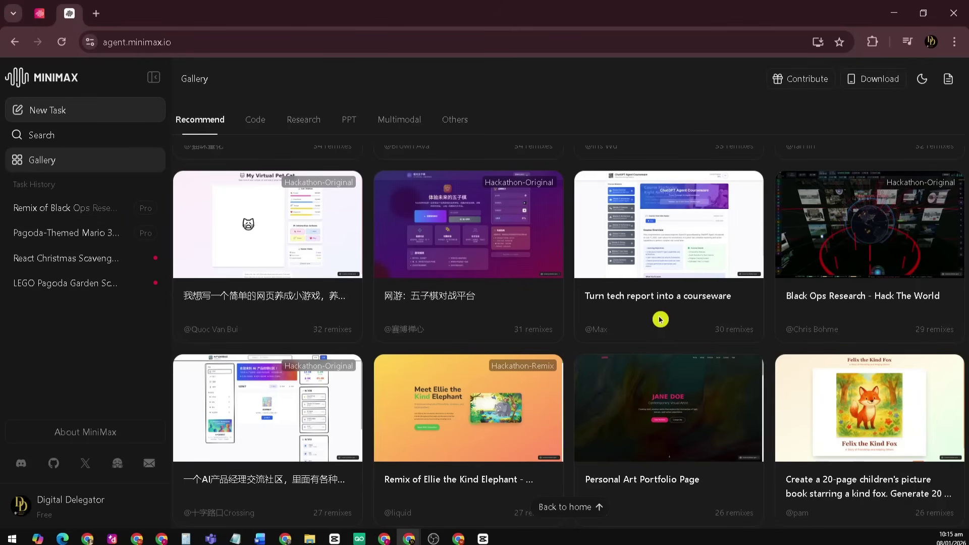
scroll(651, 318, up, 3)
scroll(643, 317, down, 3)
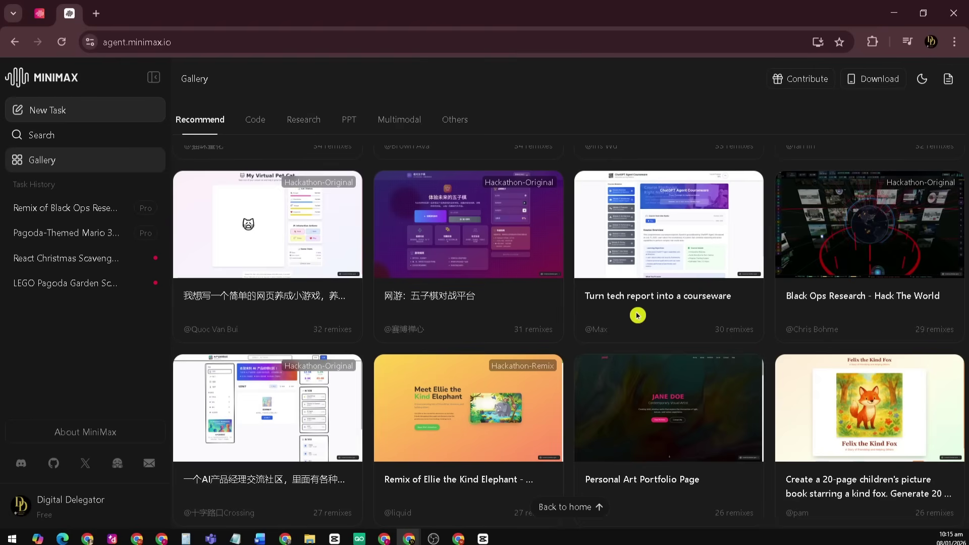
mouse_move(872, 243)
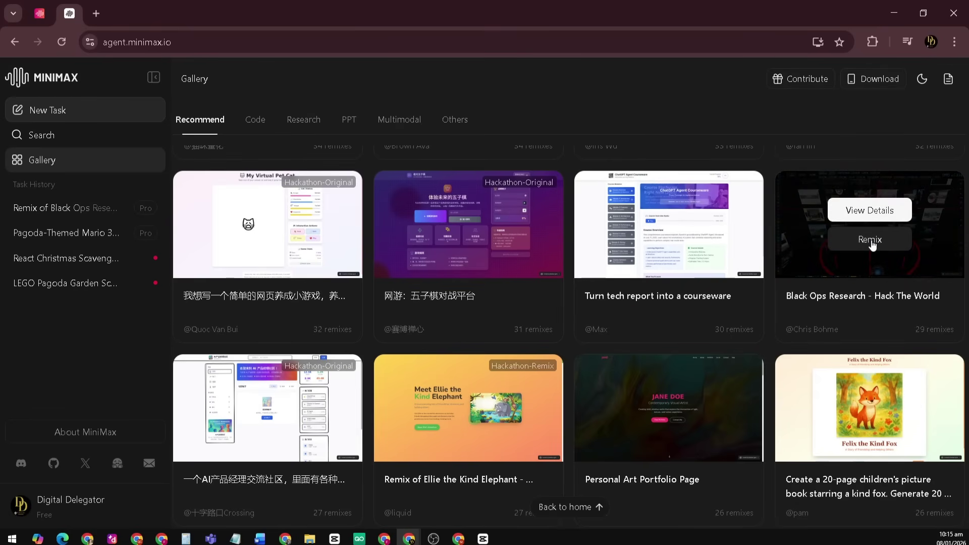
click(872, 243)
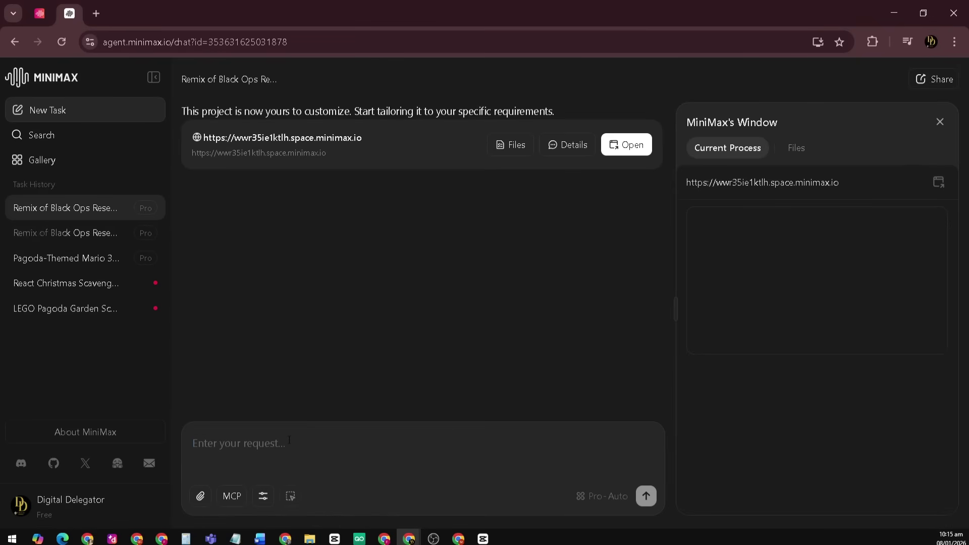
text(Create a fictional Black Ops–style "Hack the World" research simulation. Use a futuristic global dashboard concept showing simulated cyber threats, network activity, and alert zones. Present it as an intelligence briefing with a dark, cinematic UI. This is for visual storytelling and educational demo purposes only.)
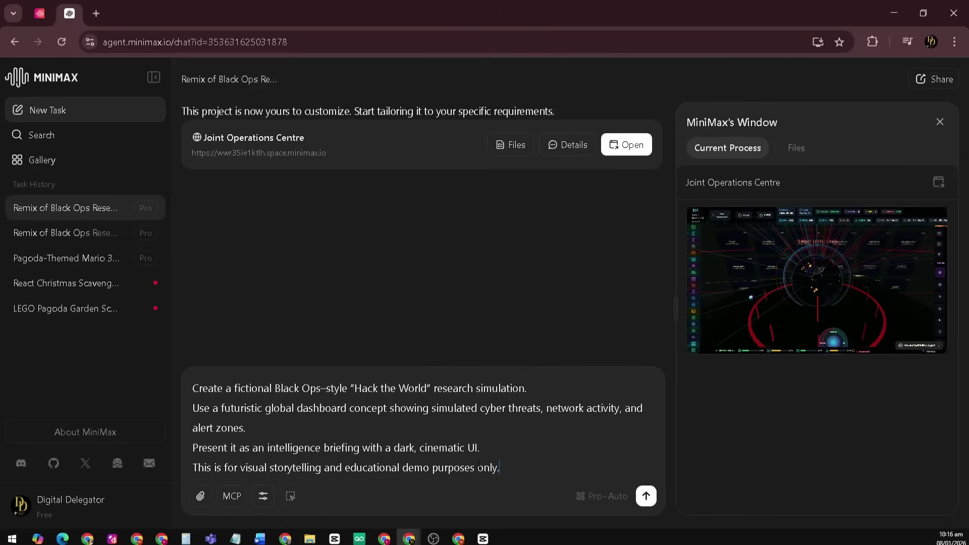
click(646, 498)
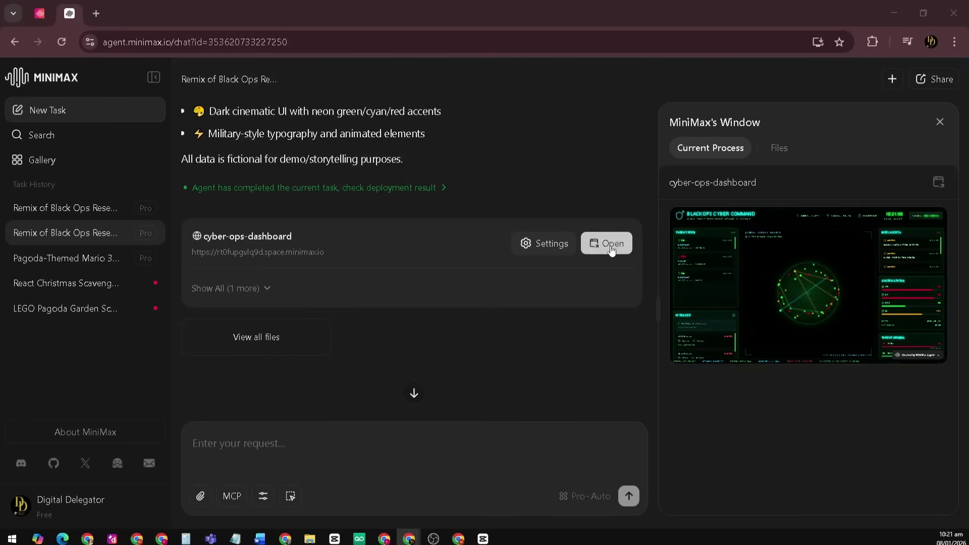
- Launch the cyber-ops-dashboard deployment in its own browser tab
click(611, 247)
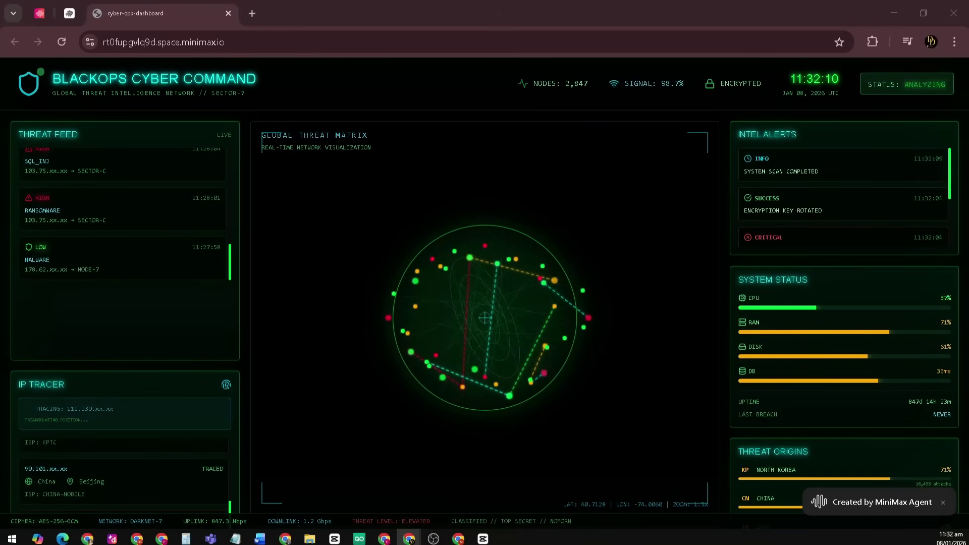
- Remix the travel destination project and paste the Japan/South Korea virtual travel prompt
click(61, 7)
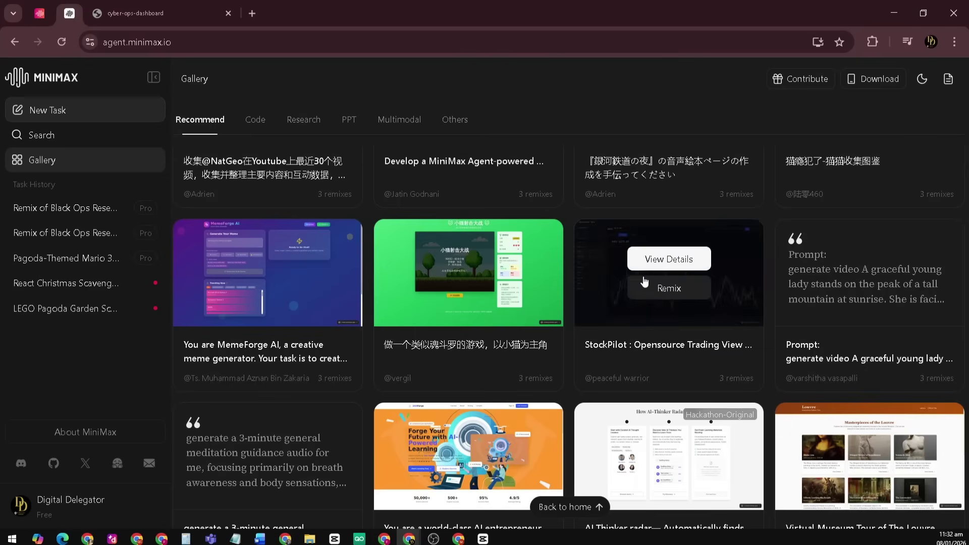
scroll(649, 289, down, 6)
mouse_move(863, 305)
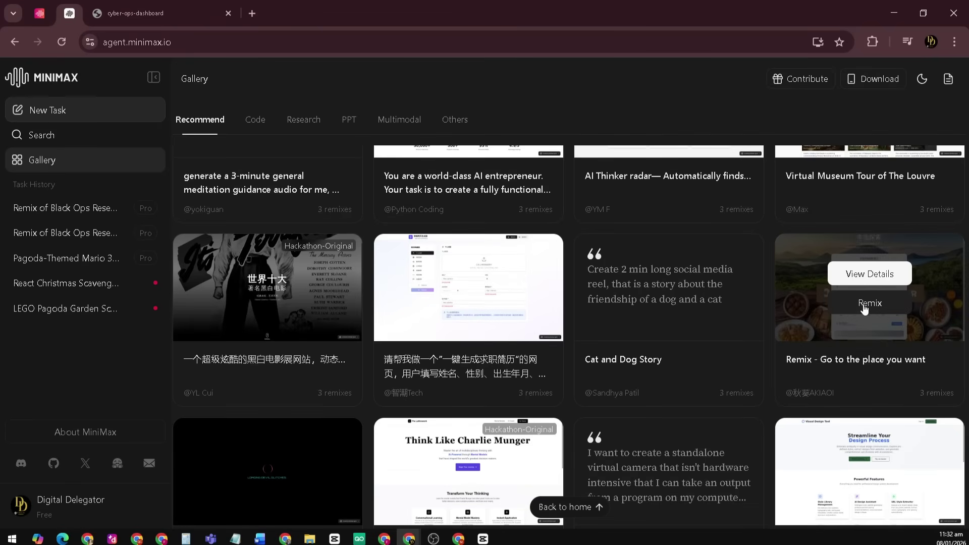
click(864, 305)
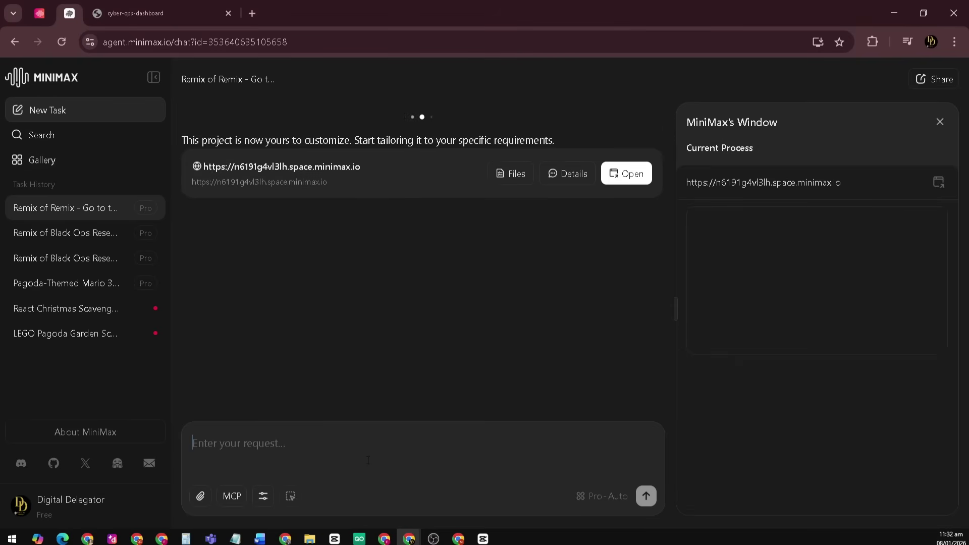
text(Create an immersive travel experience that lets me virtually "go" to Japan or South Korea. Include iconic landmarks, city streets, local food scenes, cultural elements, and ambient sounds. The experience should feel cinematic, modern, and relaxing—like a seamless virtual journey through the country.)
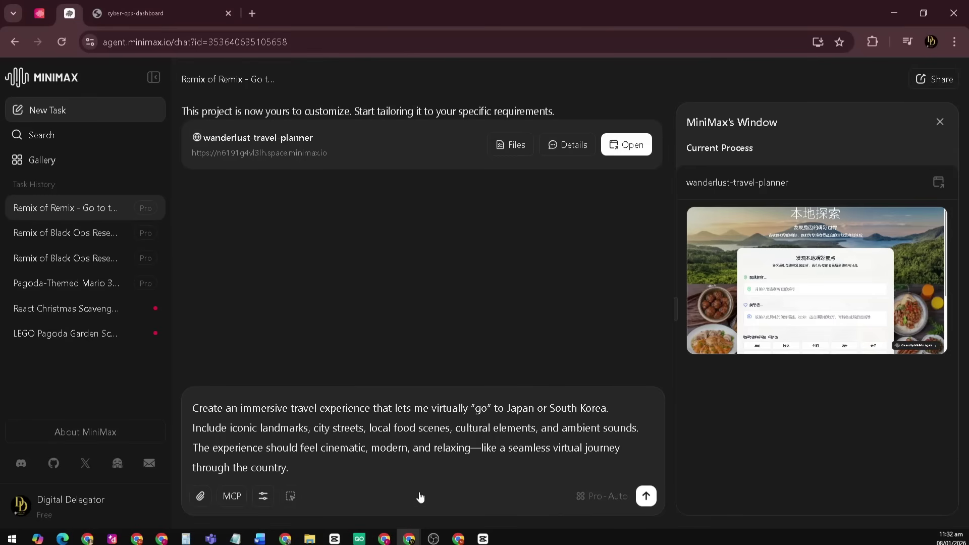
- Submit the Japan/South Korea travel prompt and wait for the Wanderlust deployment
click(647, 496)
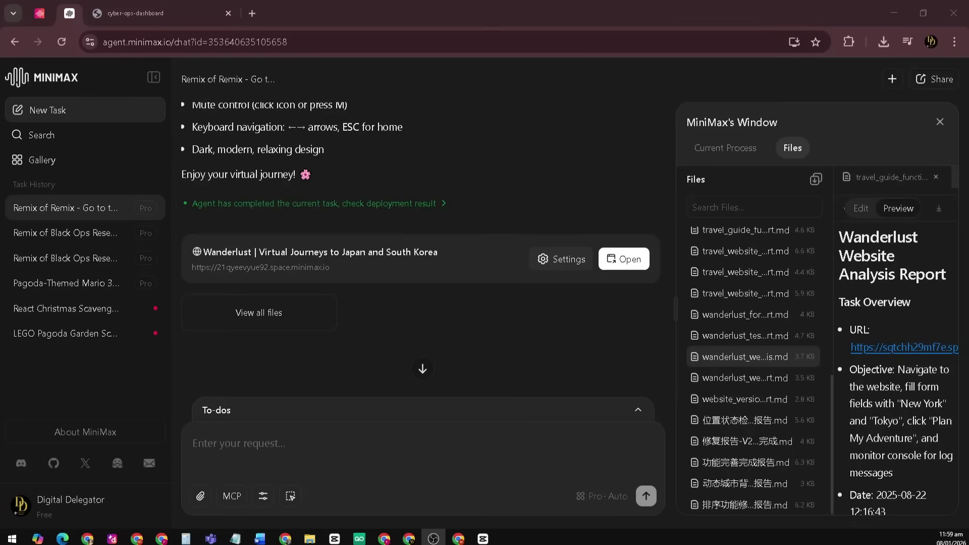
key(alt+Tab)
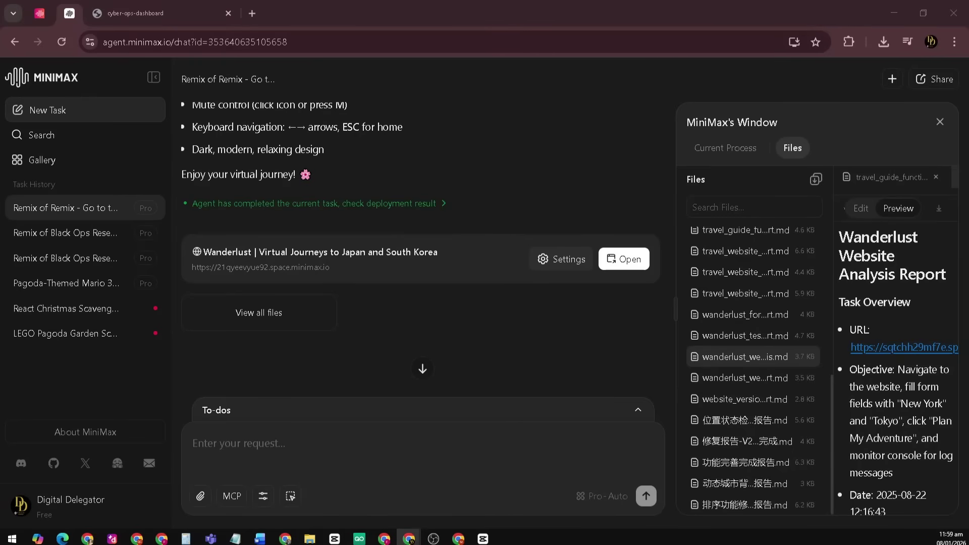
- Open the Wanderlust site, tour Japan from Tokyo Nights to Japanese Cuisine, then return home
click(617, 265)
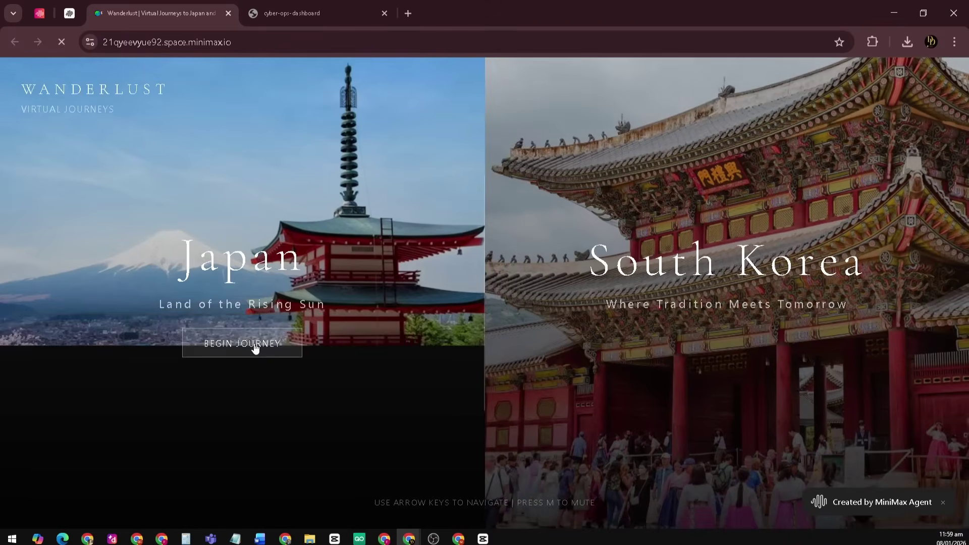
click(255, 346)
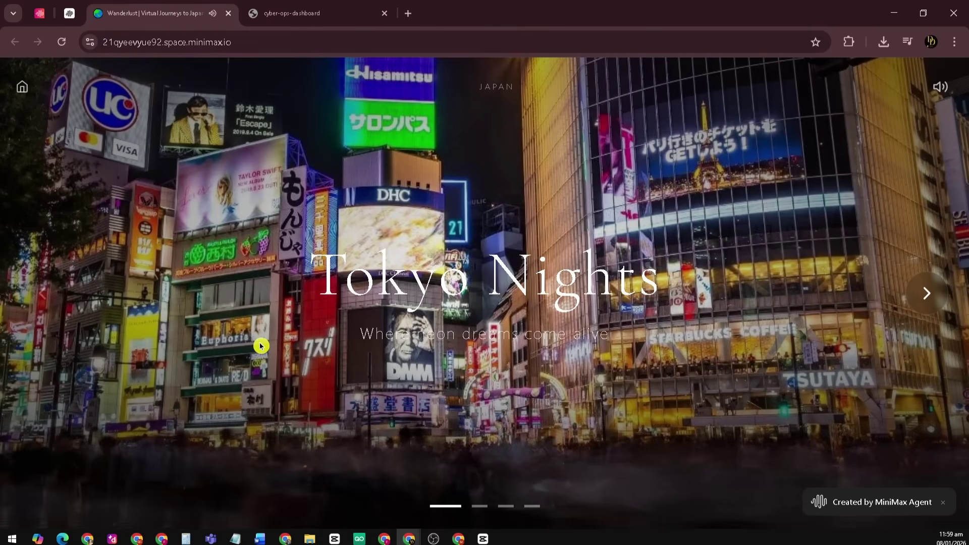
click(927, 294)
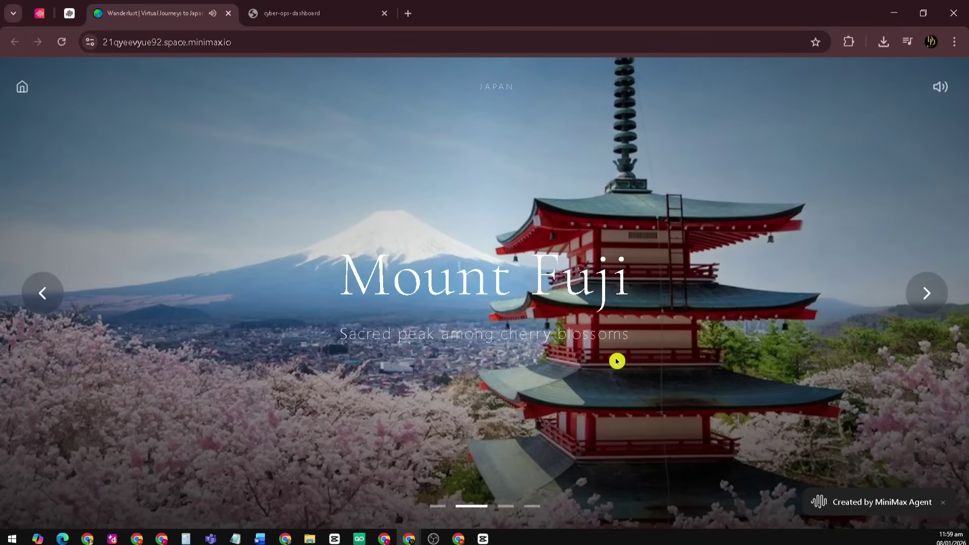
click(928, 297)
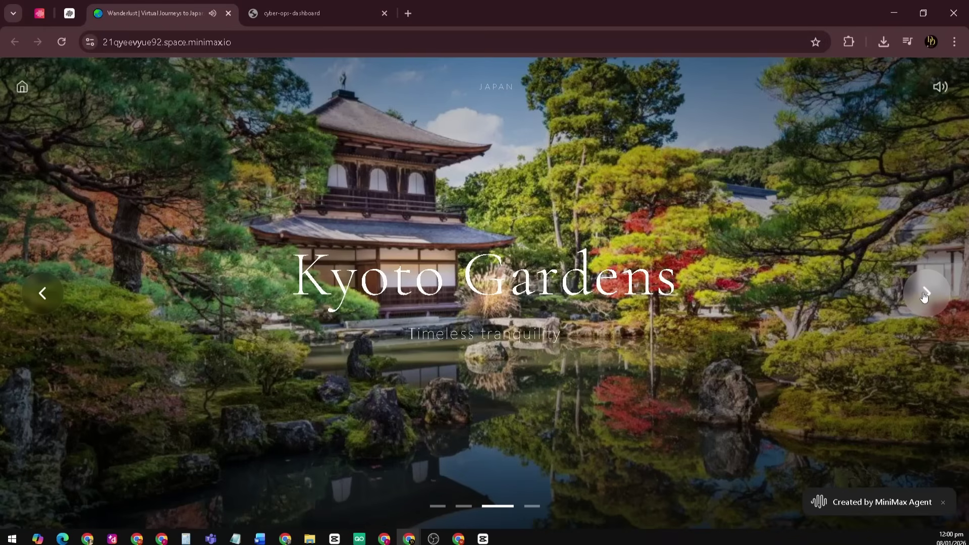
click(925, 296)
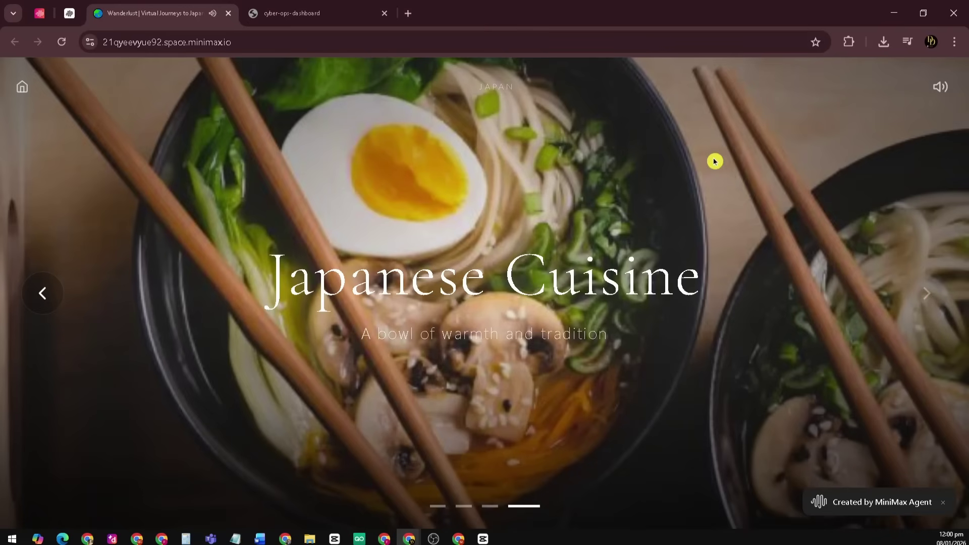
click(20, 91)
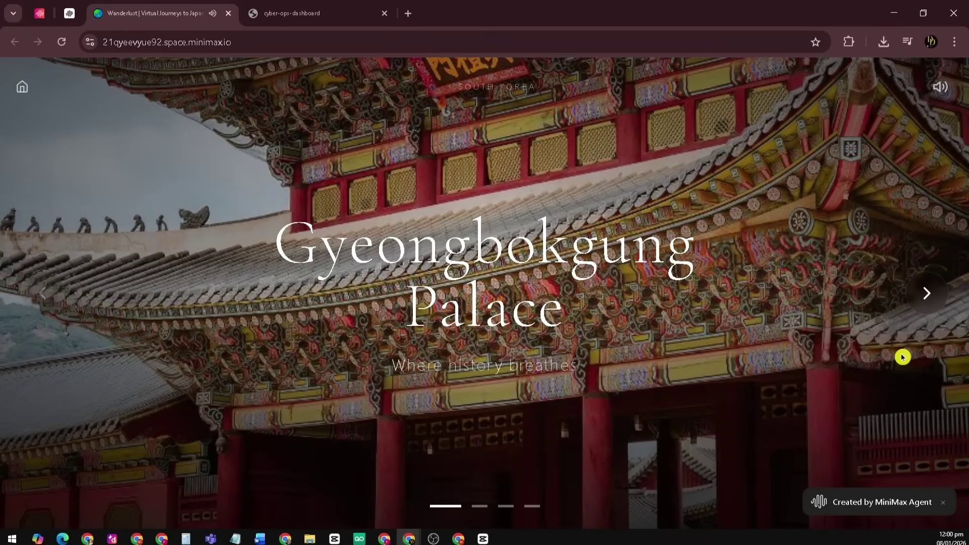
- Advance through Seoul Street Life, Korean Street Food and Night Market, then go Home
click(928, 297)
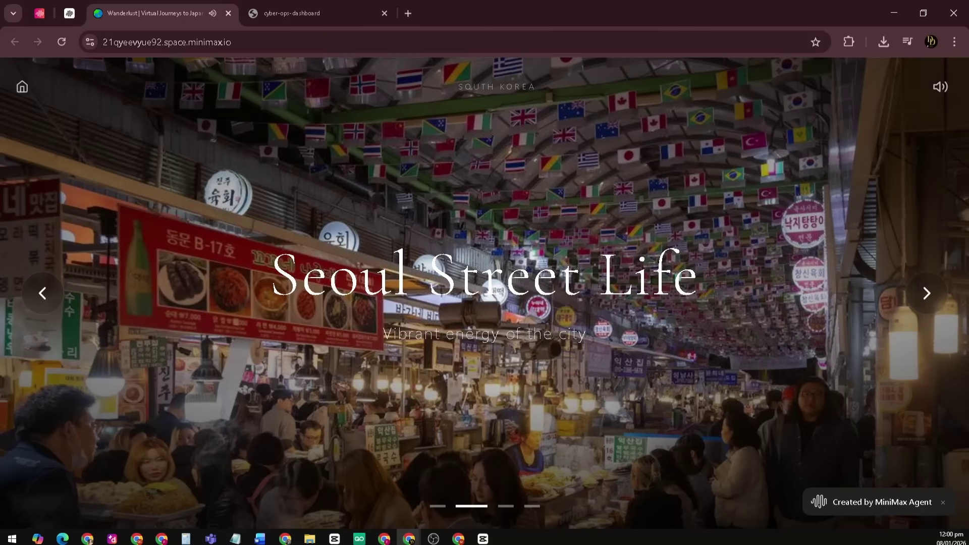
click(468, 357)
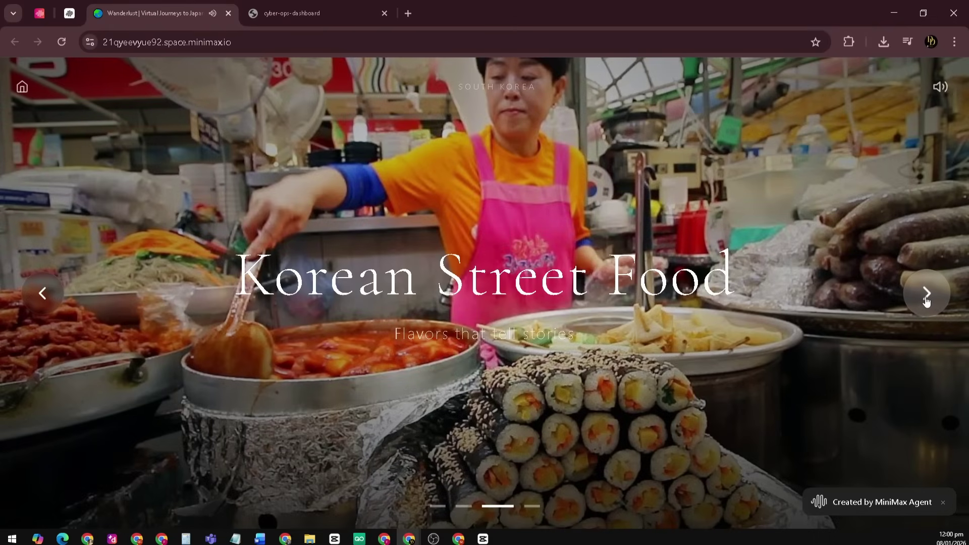
click(926, 299)
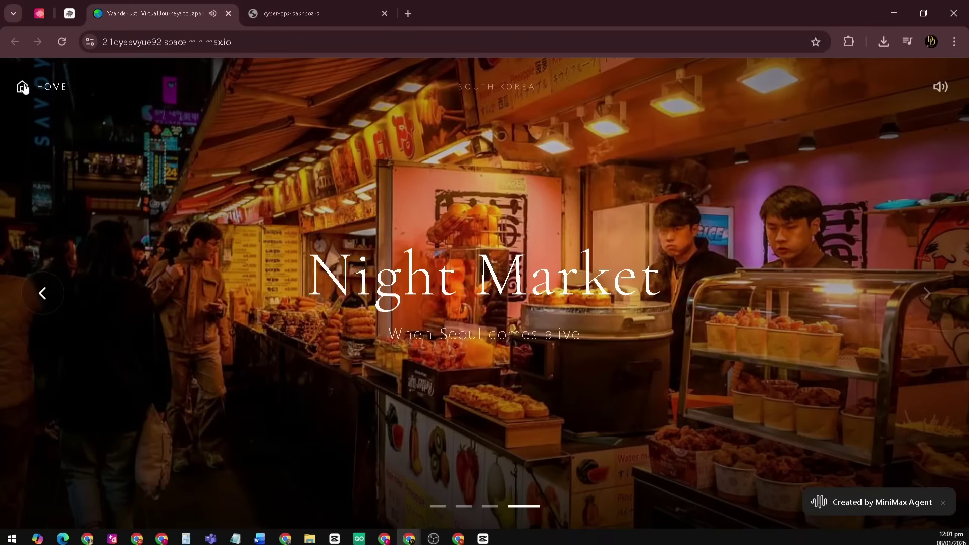
click(23, 88)
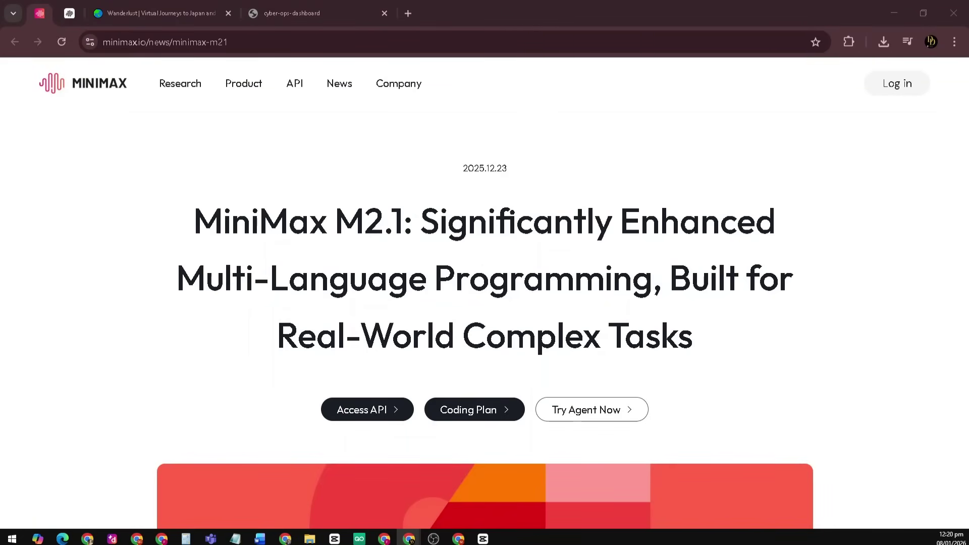
- Scroll the MiniMax M2.1 announcement past benchmark tables to the Showcases section
scroll(565, 251, down, 7)
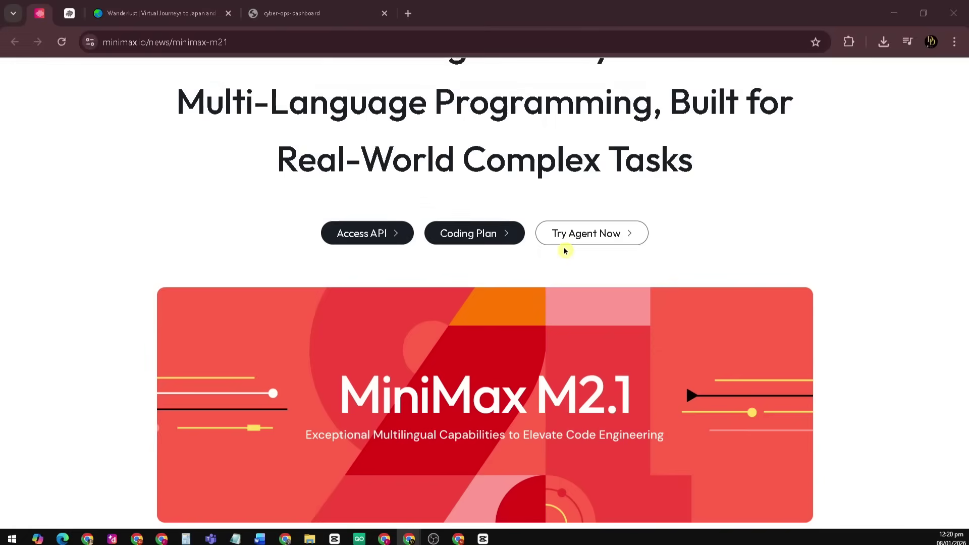
scroll(565, 251, down, 11)
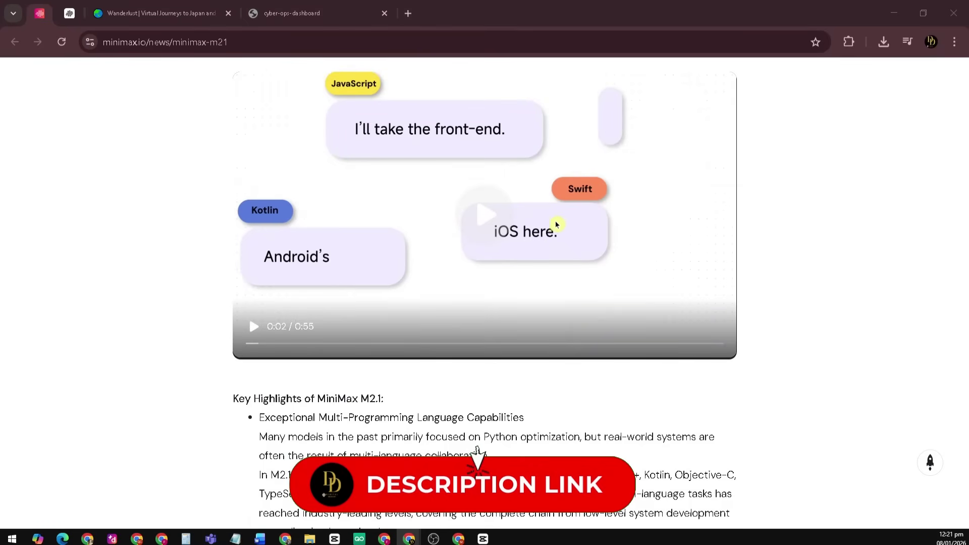
scroll(551, 228, down, 15)
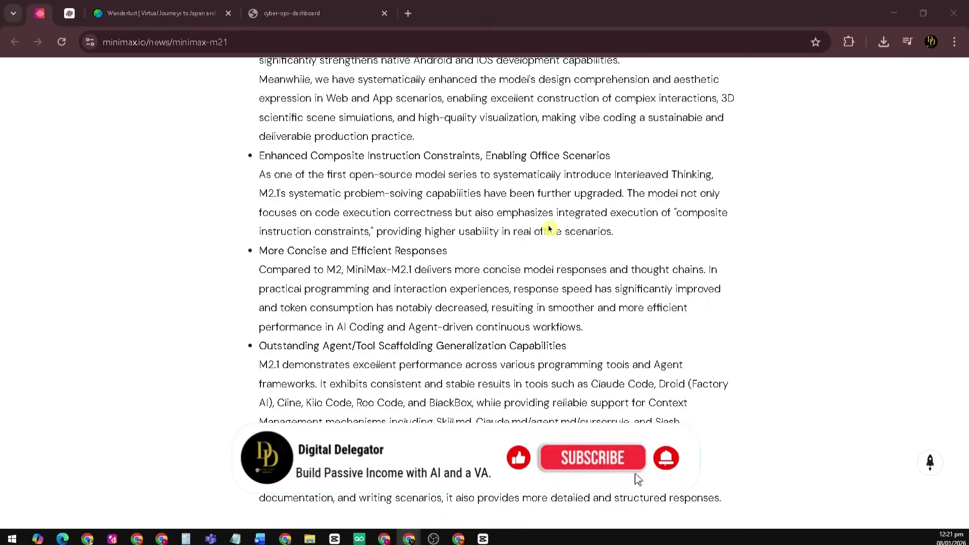
scroll(550, 229, down, 20)
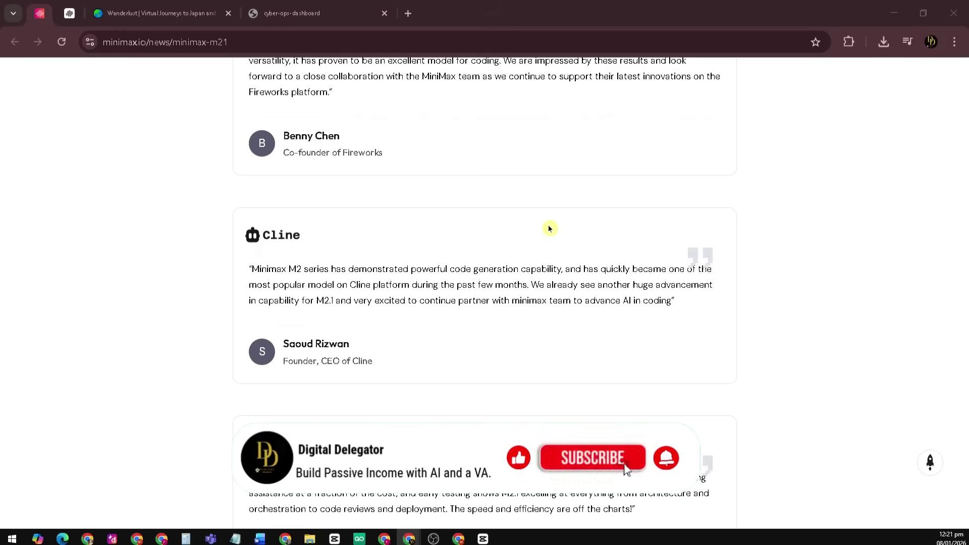
scroll(549, 228, down, 20)
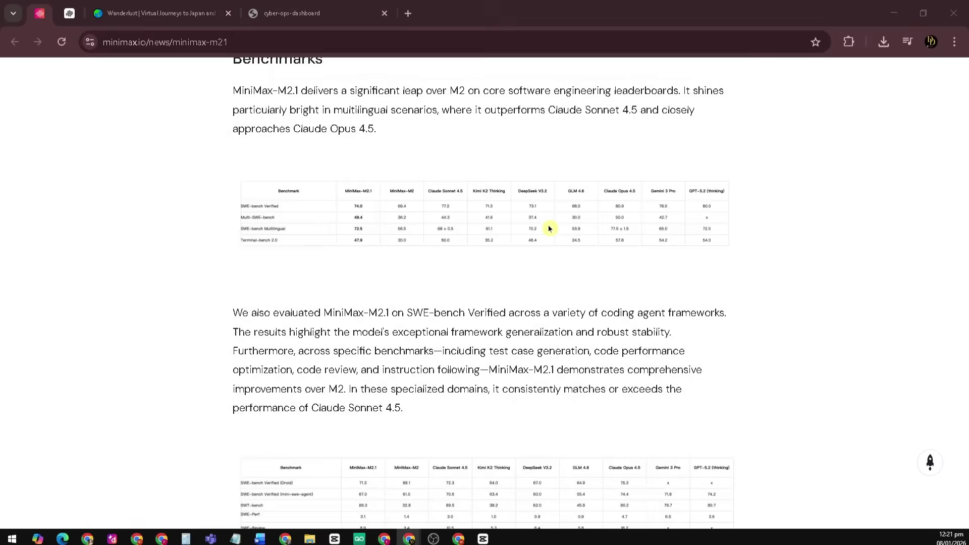
scroll(549, 228, down, 20)
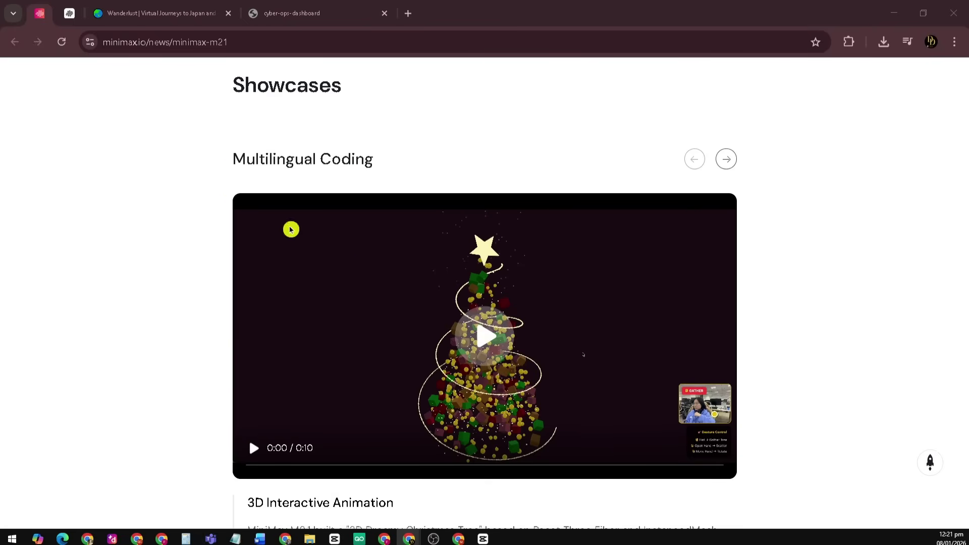
click(70, 13)
scroll(429, 242, down, 7)
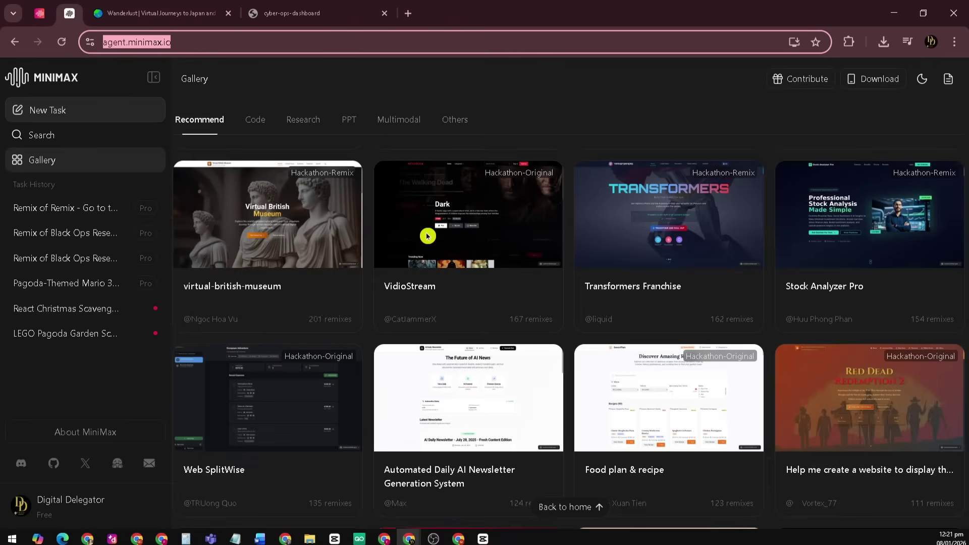
scroll(426, 236, down, 20)
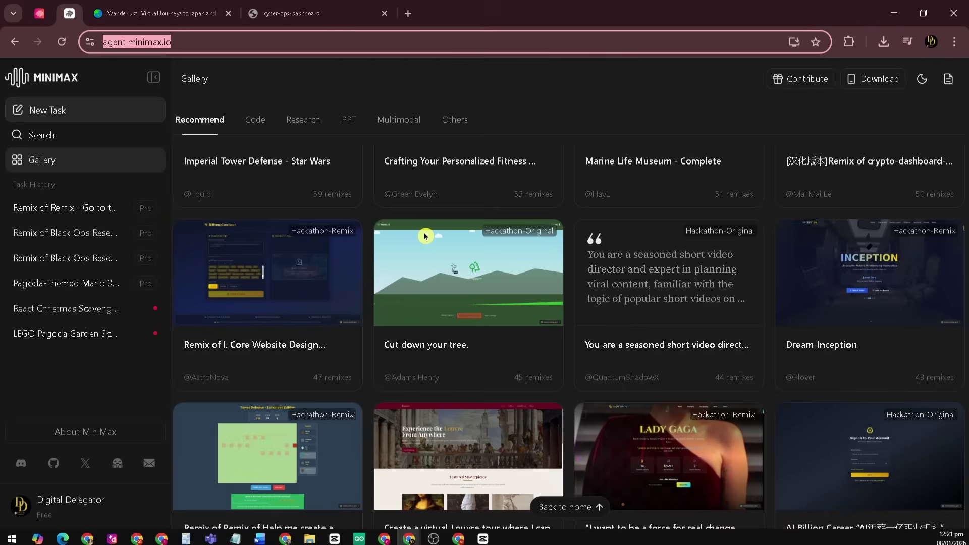
scroll(426, 235, down, 20)
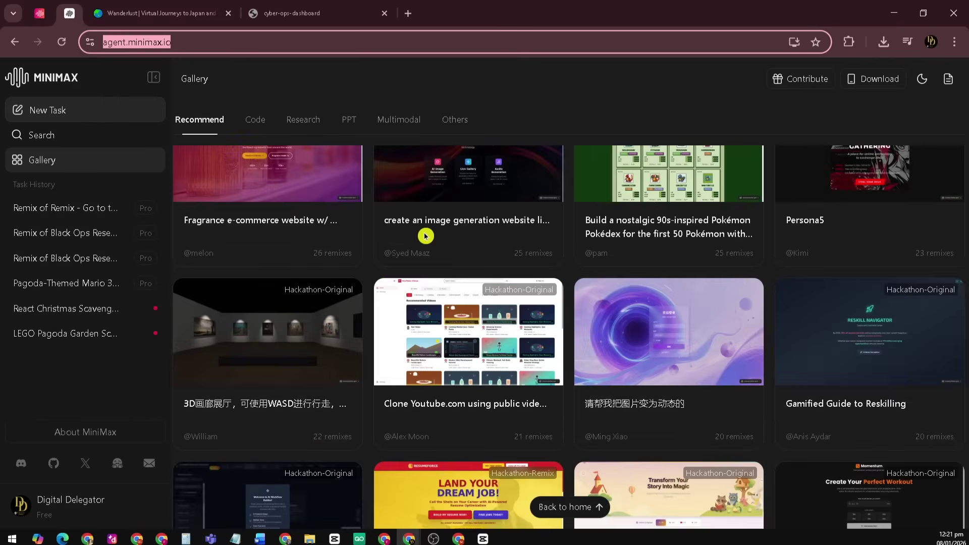
scroll(426, 236, down, 20)
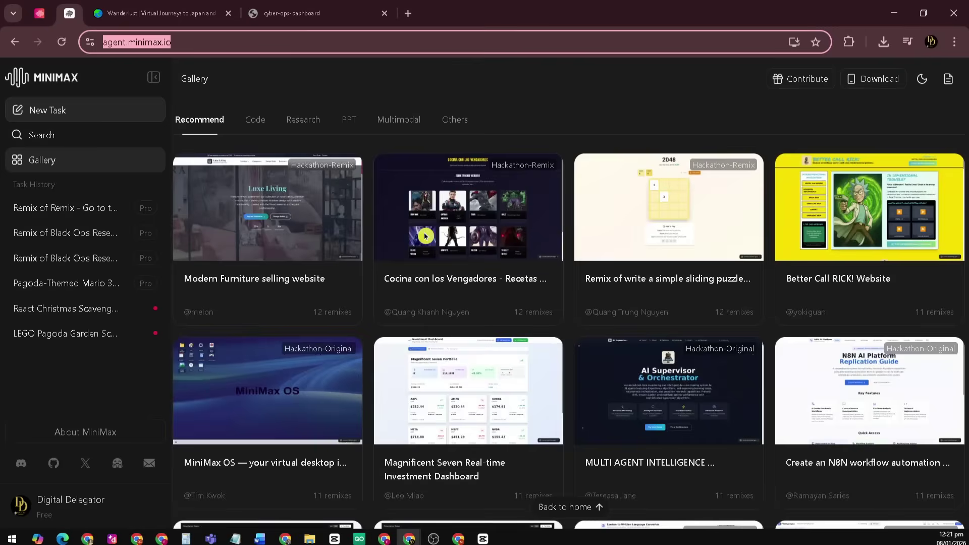
scroll(426, 236, down, 15)
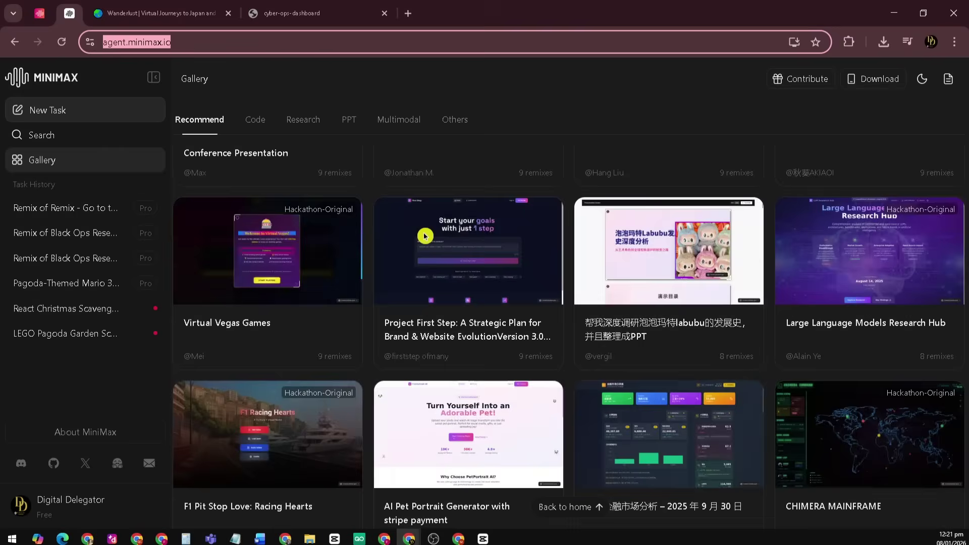
scroll(425, 236, down, 8)
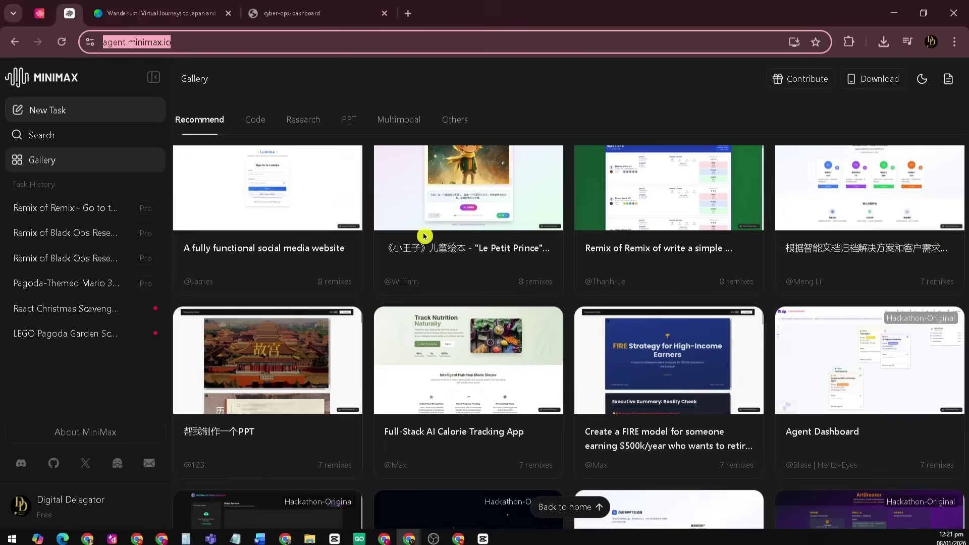